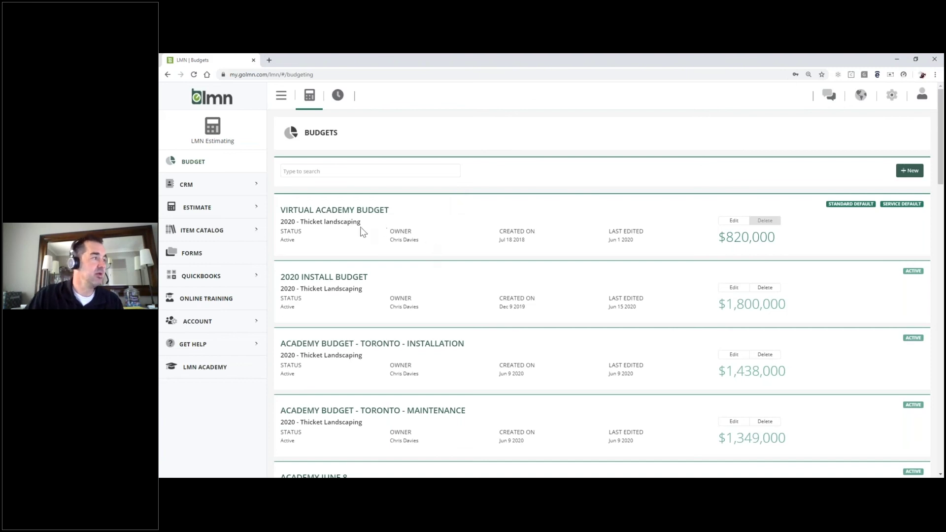
Open the LMN Sample Budget 2 ($1M) from the budgets list.
scroll(409, 225, down, 8)
scroll(409, 225, down, 10)
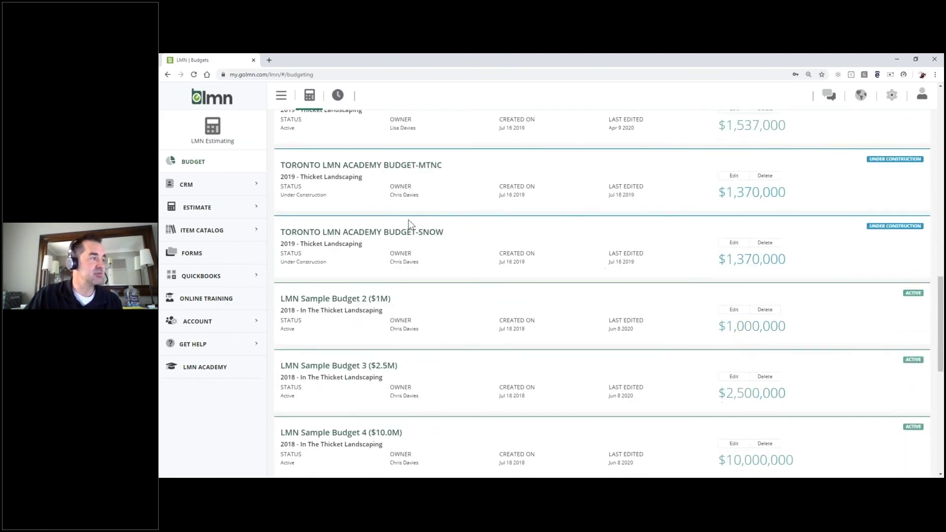
scroll(409, 278, up, 2)
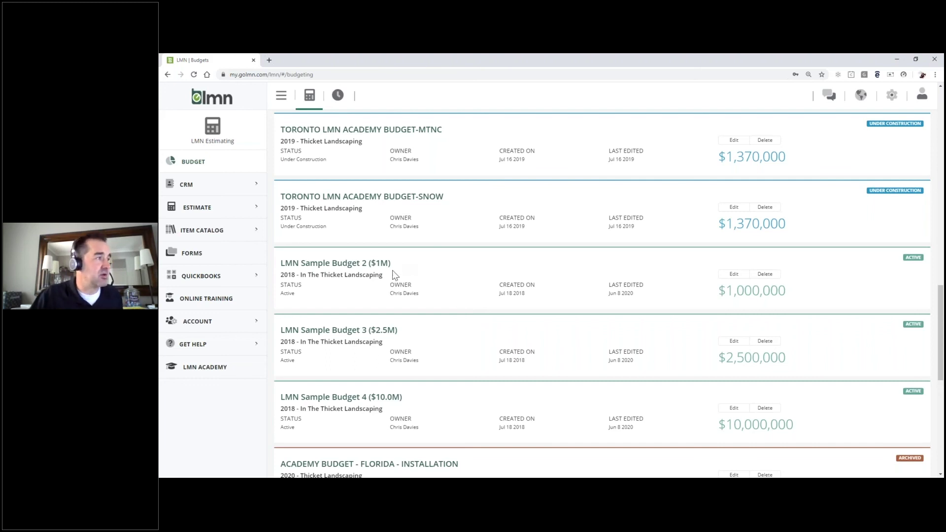
click(355, 268)
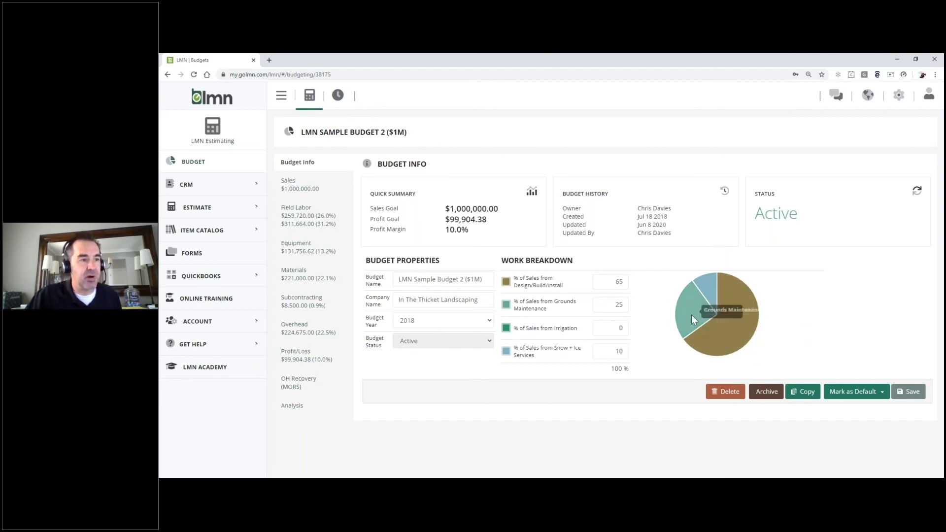
Copy the sample budget under the name VIRTUAL ACADEMY 2020 with 2020 as the budget year.
click(803, 393)
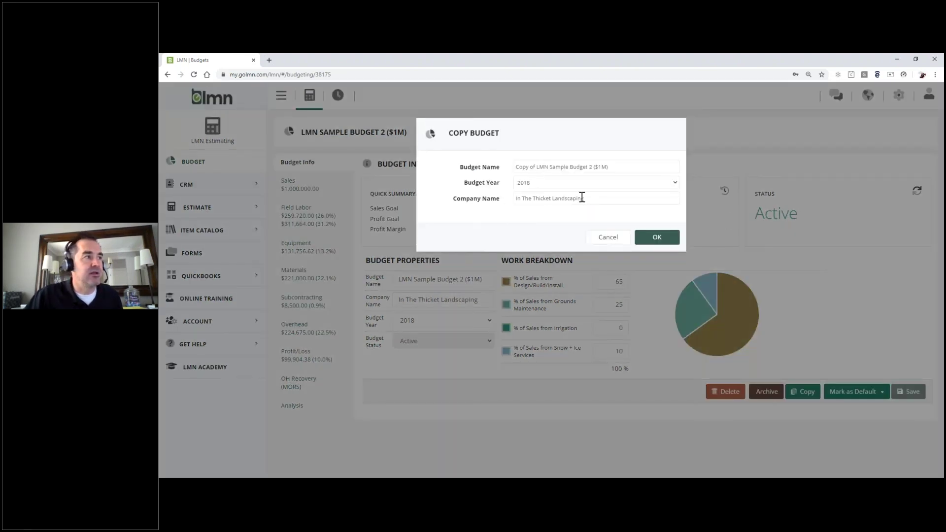
drag(618, 167, 503, 169)
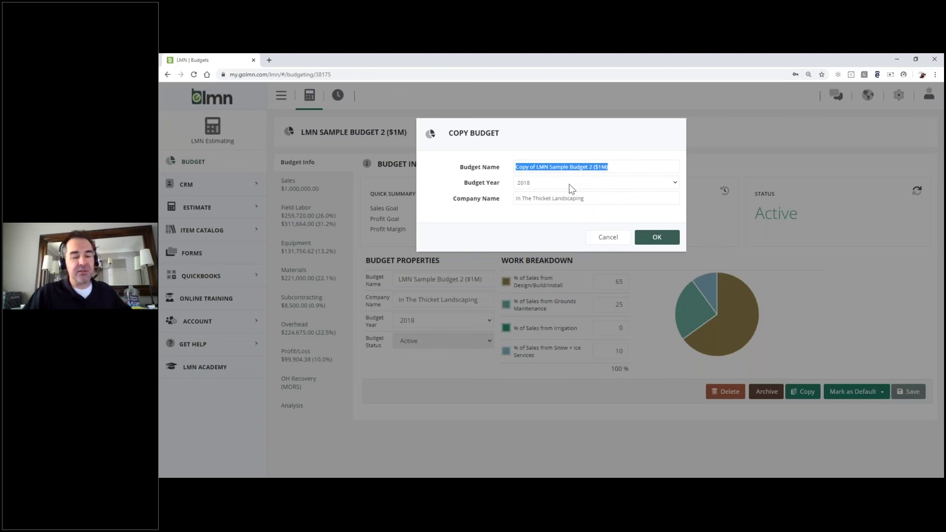
text(VIRTUAL )
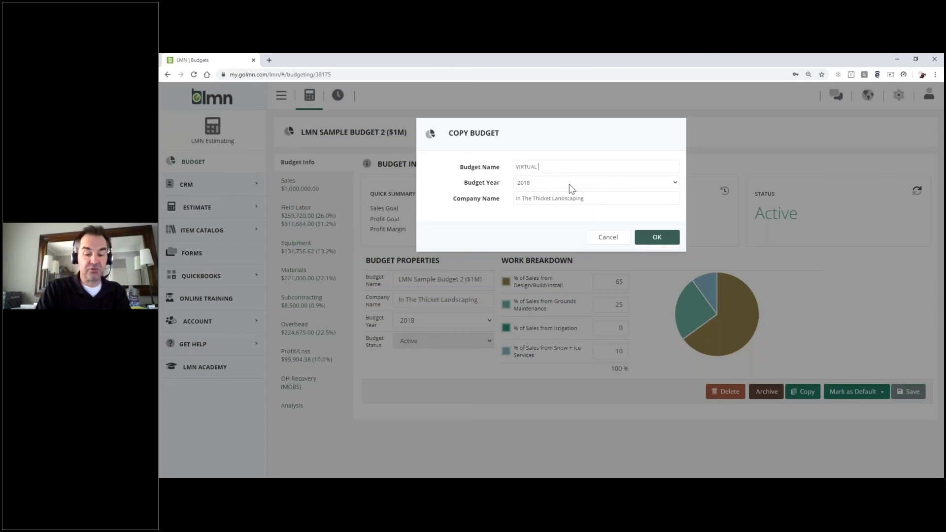
text(ACADEMY)
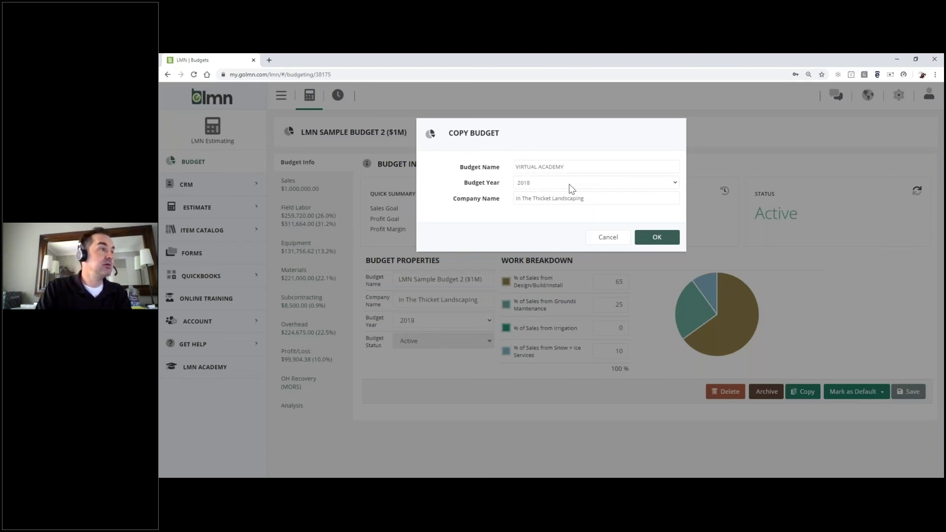
text( 2020)
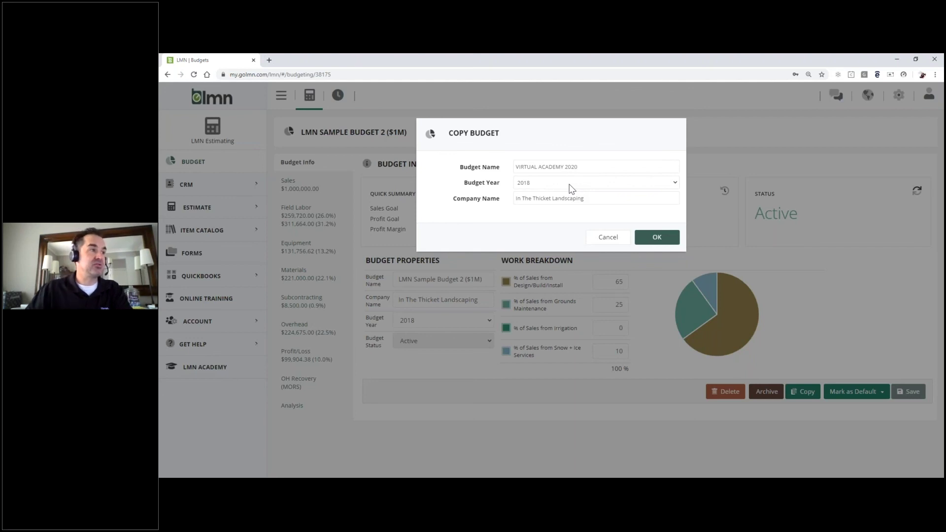
click(546, 184)
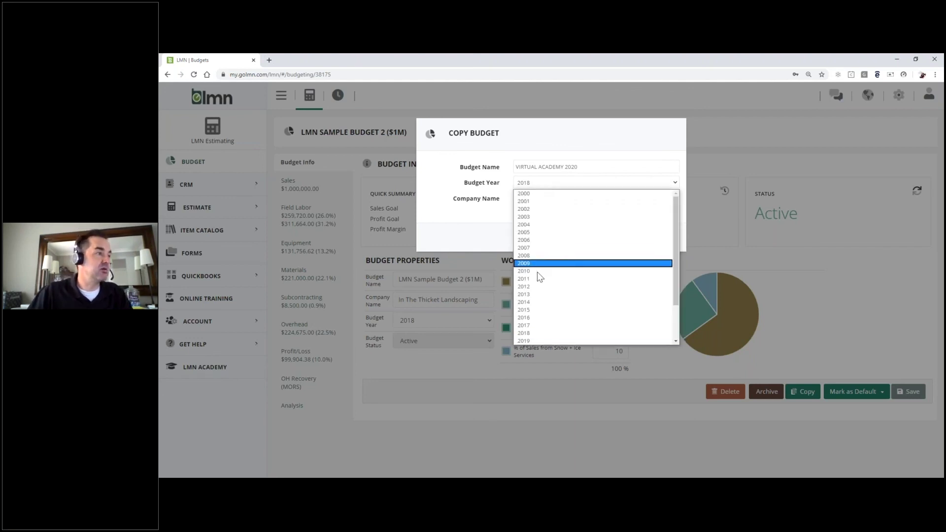
scroll(537, 320, down, 2)
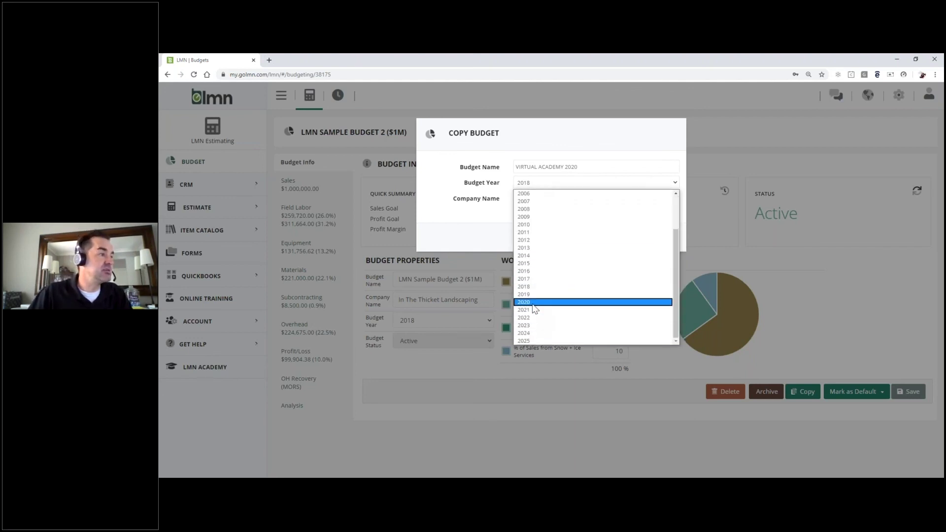
click(538, 303)
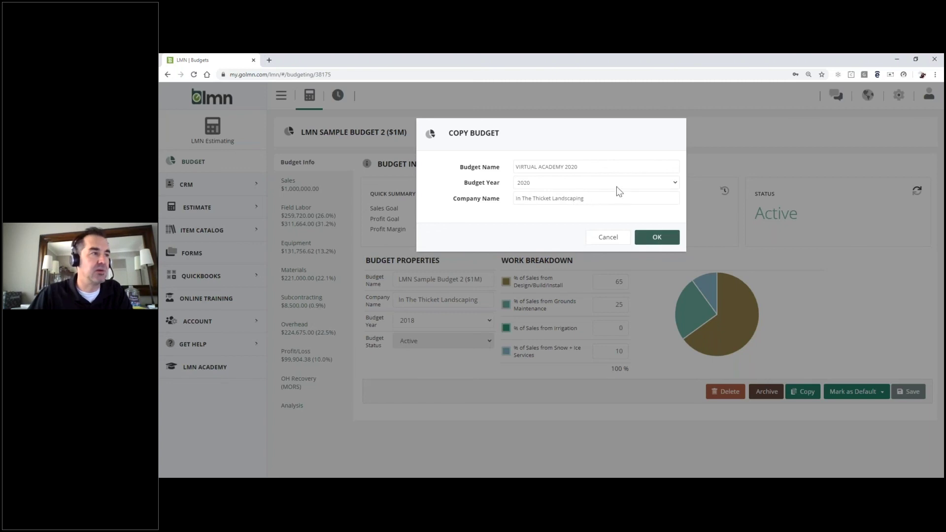
click(657, 238)
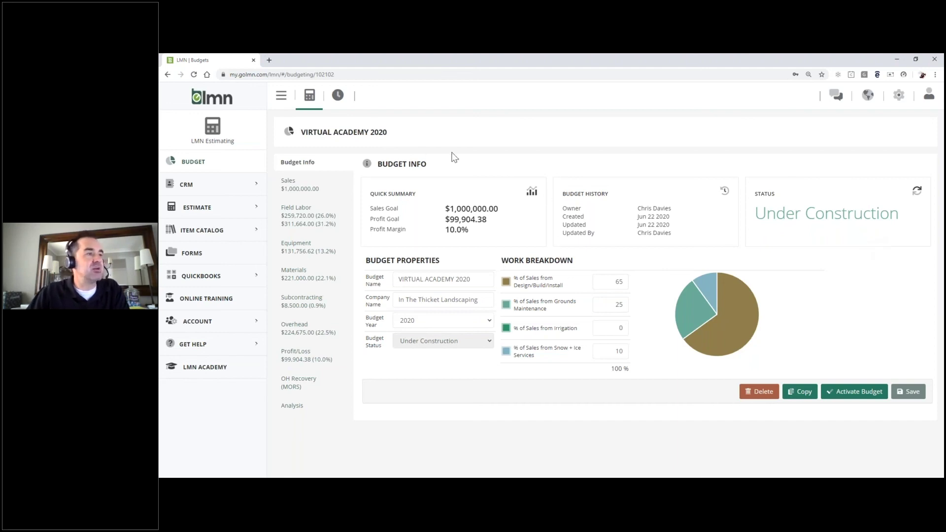
Collapse the main navigation sidebar and highlight the profit goal amount in the quick summary.
mouse_move(683, 309)
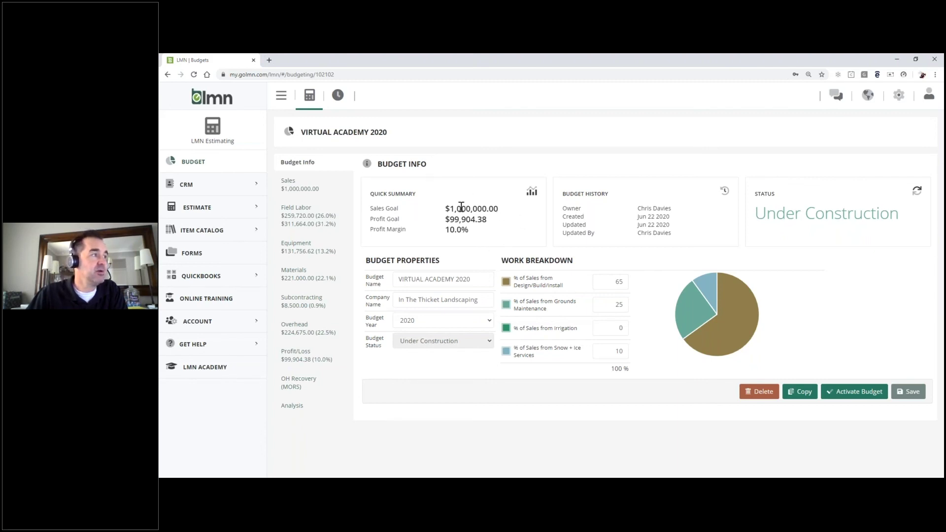
click(281, 99)
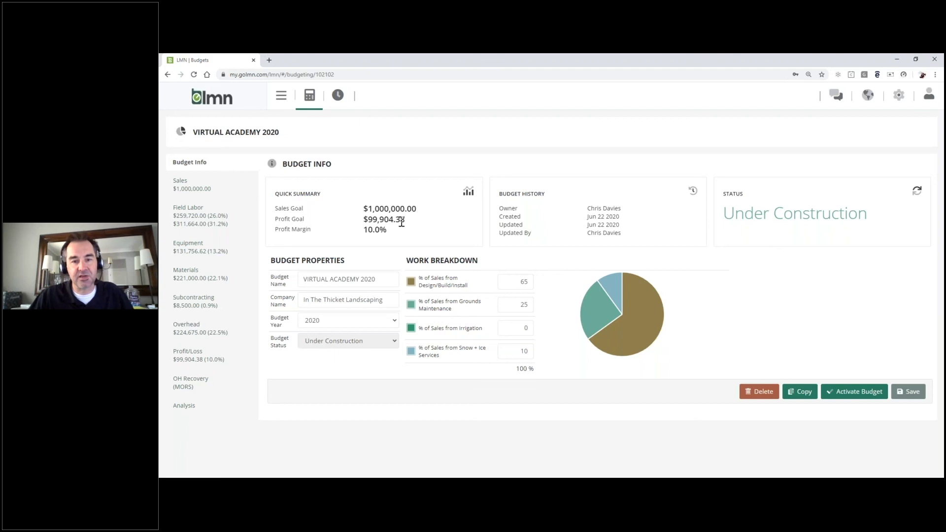
drag(406, 219, 363, 220)
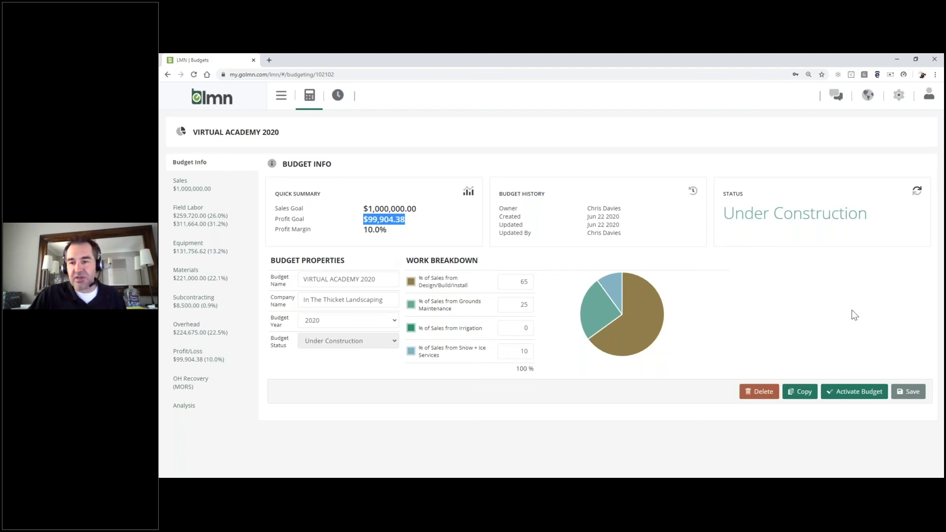
key(alt+Tab)
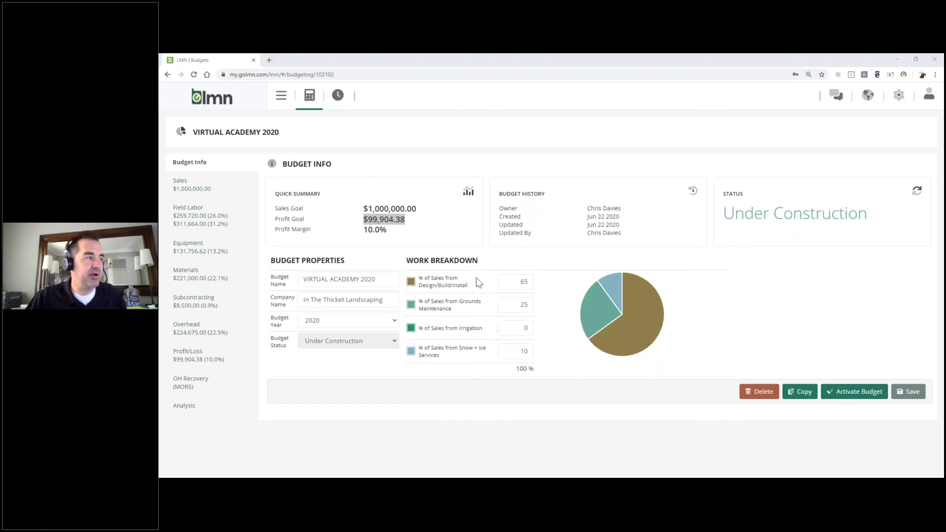
Set the work breakdown to 50% Design/Build/Install, 35% Grounds Maintenance and 15% Snow + Ice Services, and save the changes.
double_click(518, 282)
text(50)
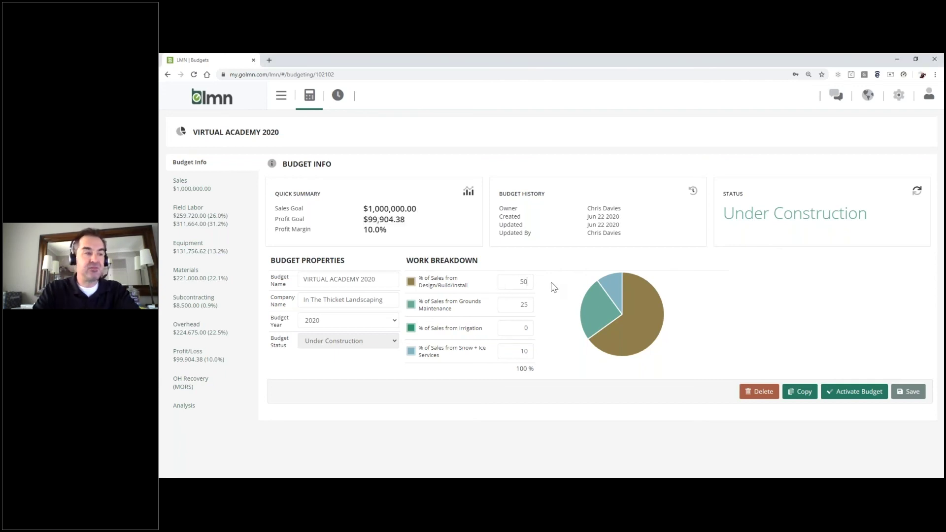
key(ctrl+a)
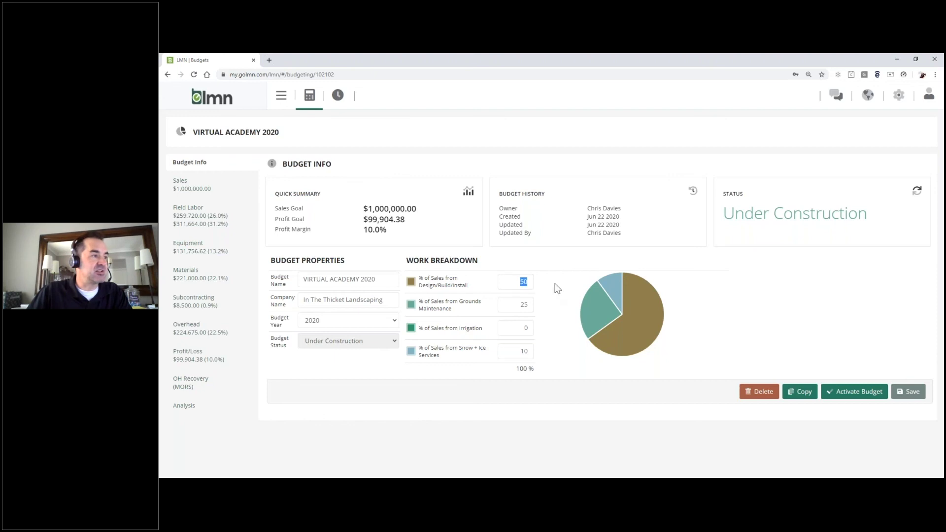
double_click(527, 305)
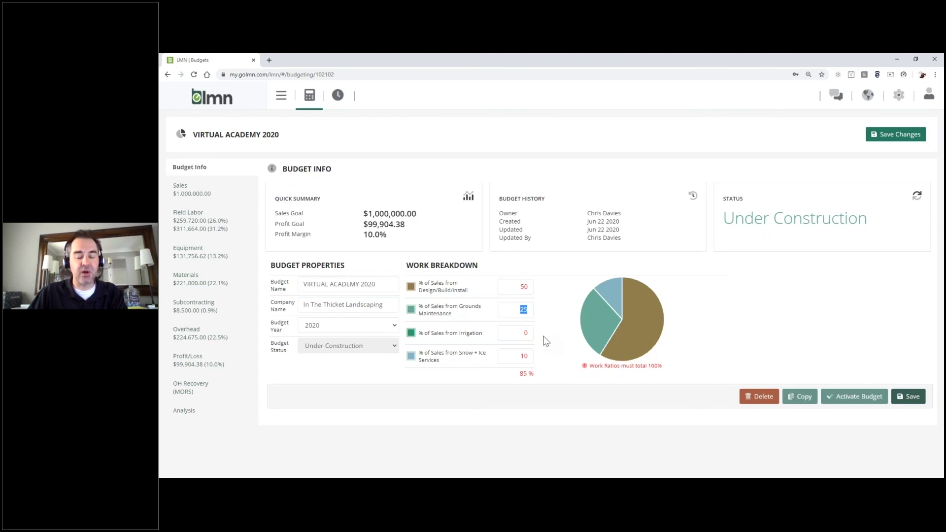
text(35)
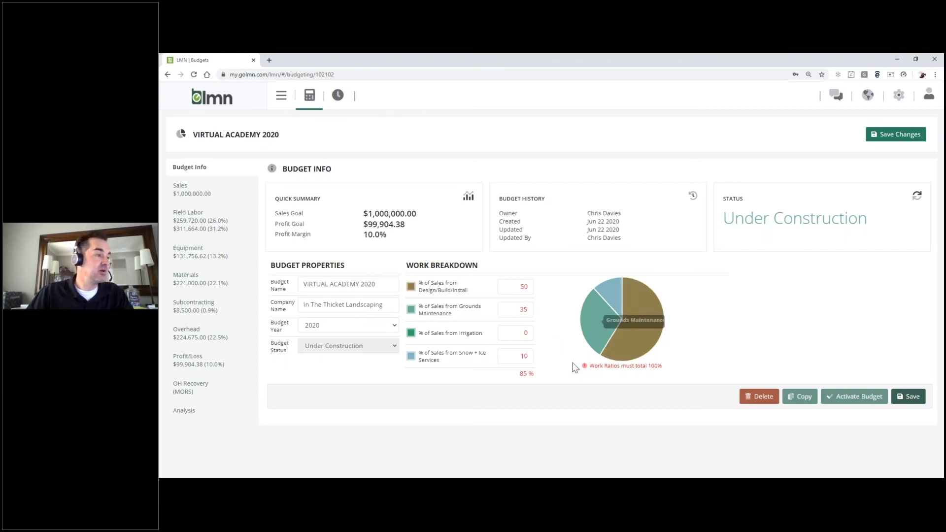
click(524, 359)
key(Delete)
text(5)
click(764, 332)
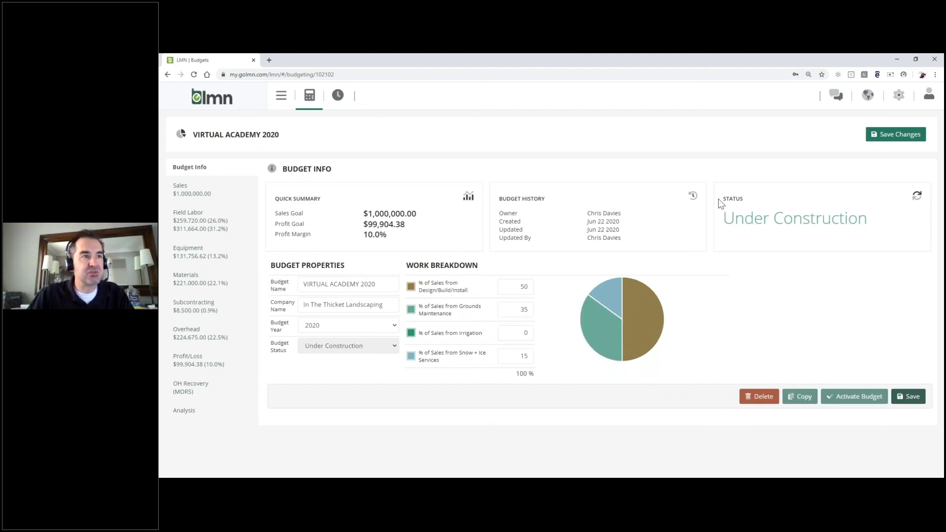
click(891, 134)
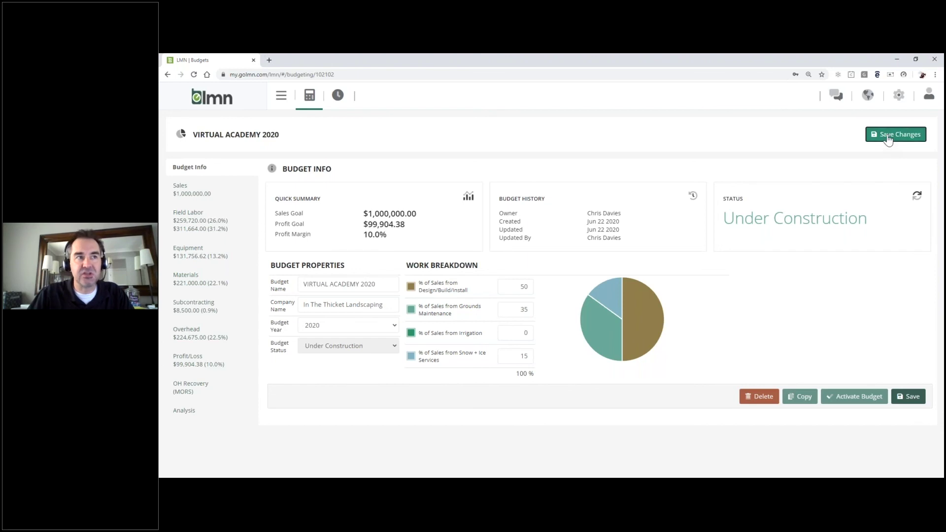
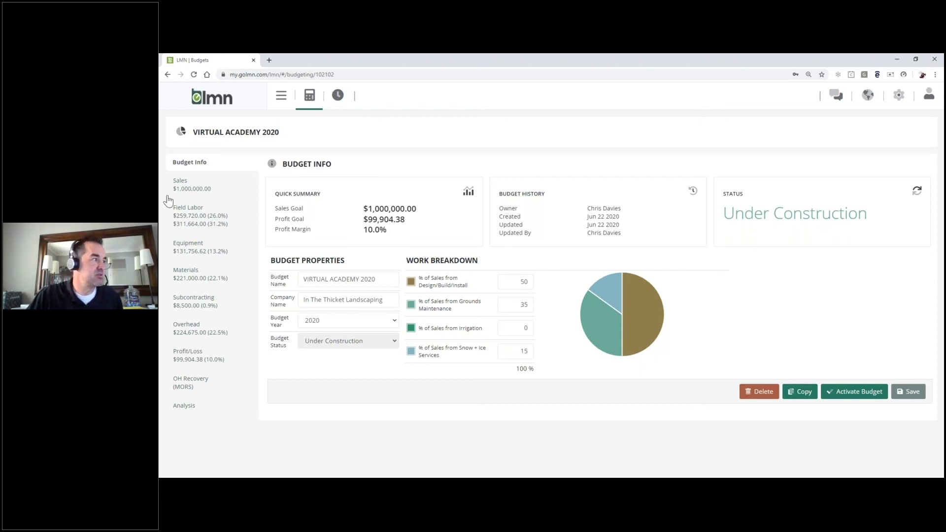
Add a new division row named CASH SALES to the sales budget.
click(195, 191)
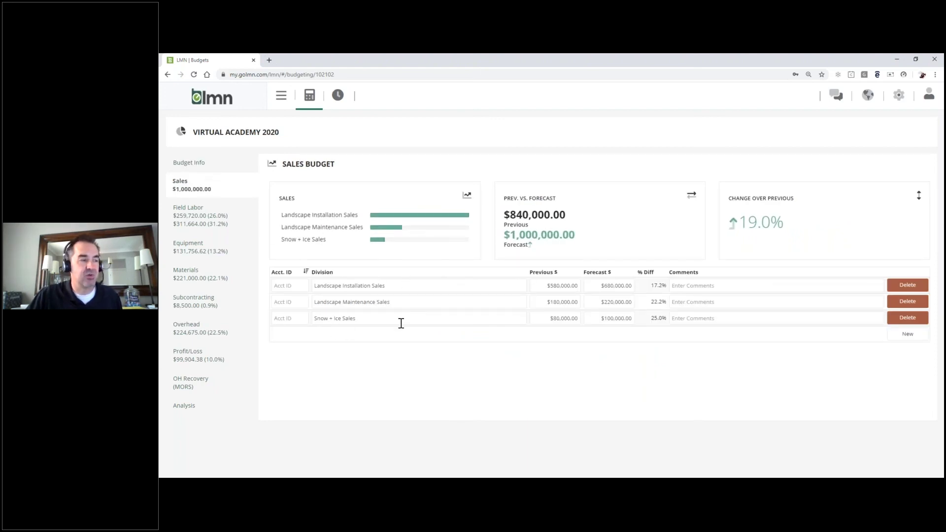
click(907, 335)
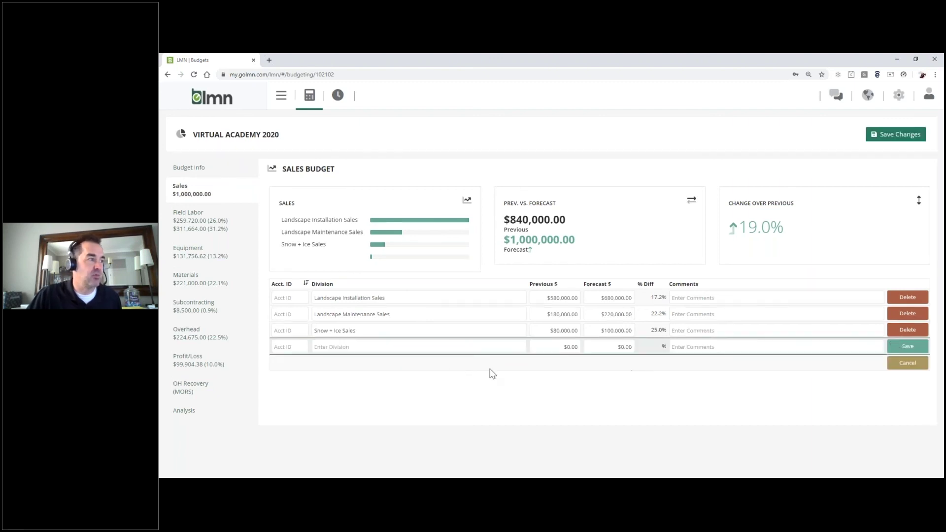
text(CASH SALES)
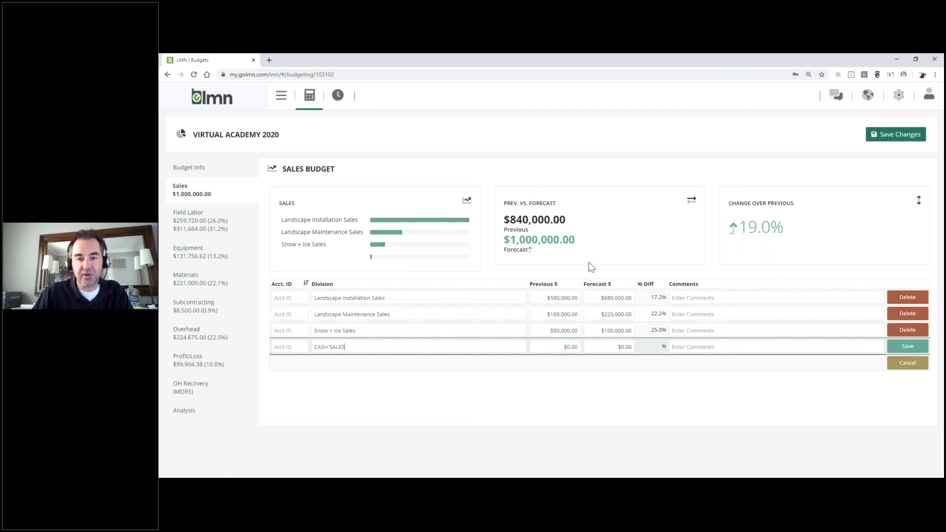
Set the Landscape Installation Sales forecast to $750,000.
double_click(604, 298)
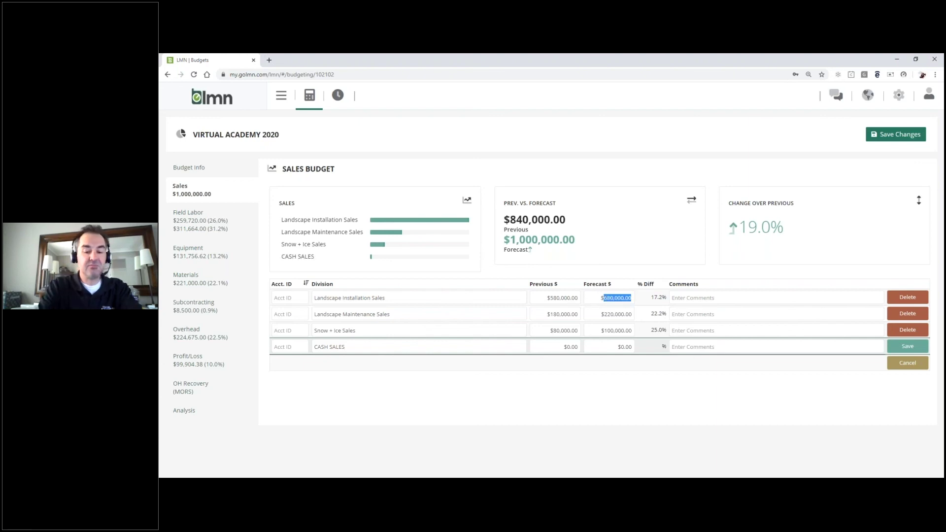
text(750)
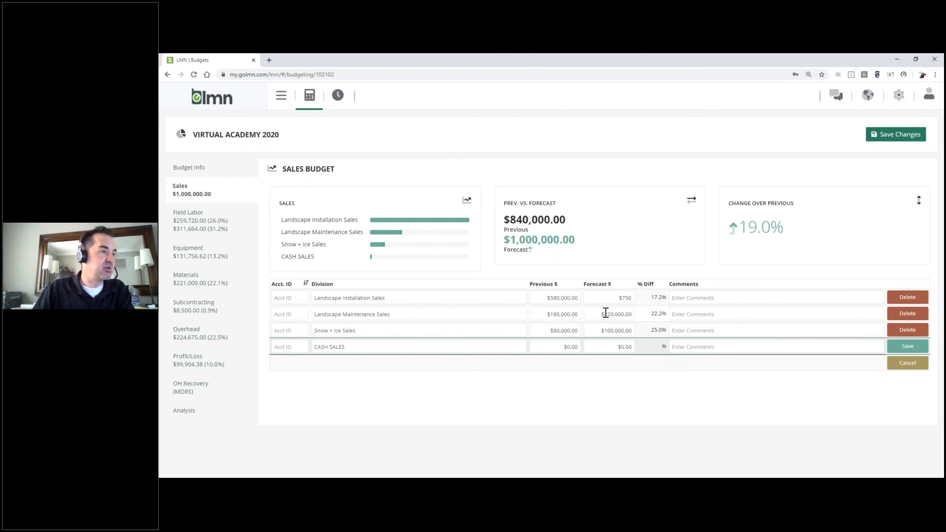
double_click(605, 314)
click(624, 299)
text(000)
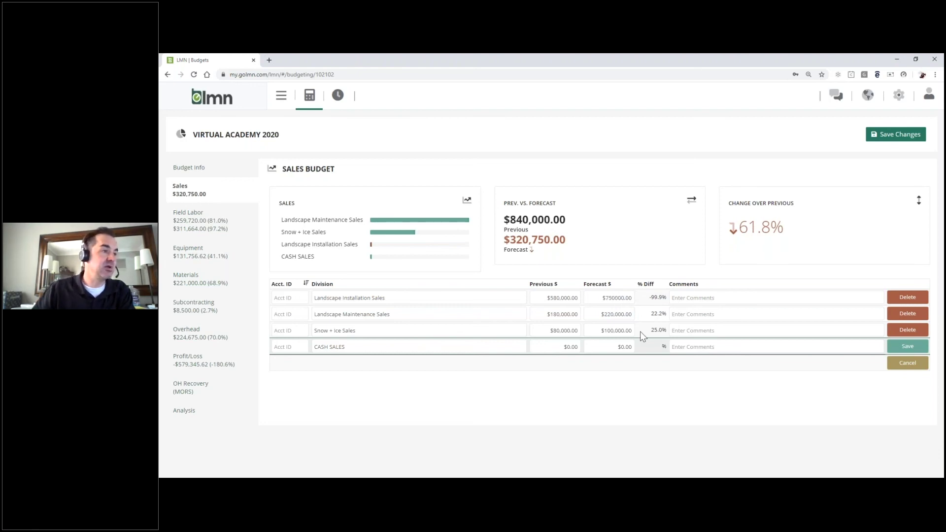
key(Return)
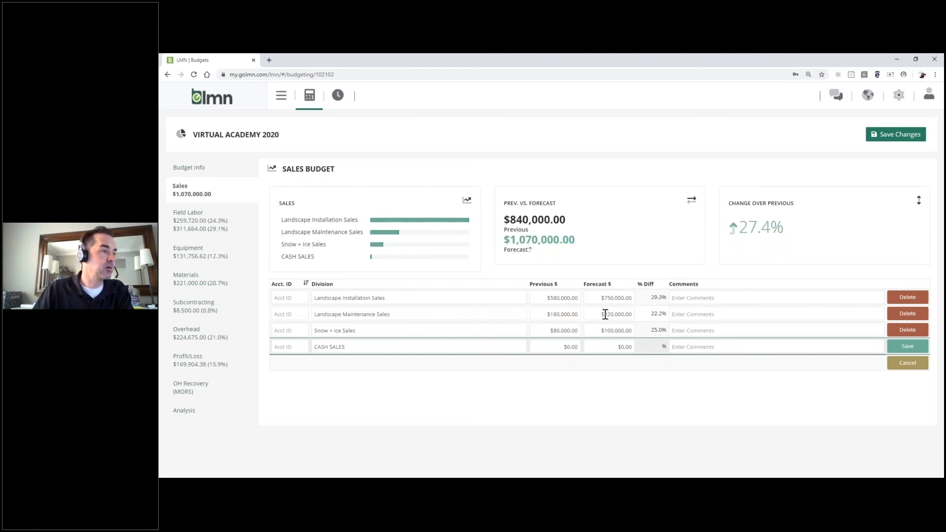
Set the Landscape Maintenance Sales forecast to $350,000 and the Snow + Ice Sales forecast to $150,000.
drag(605, 314, 631, 314)
text(25000)
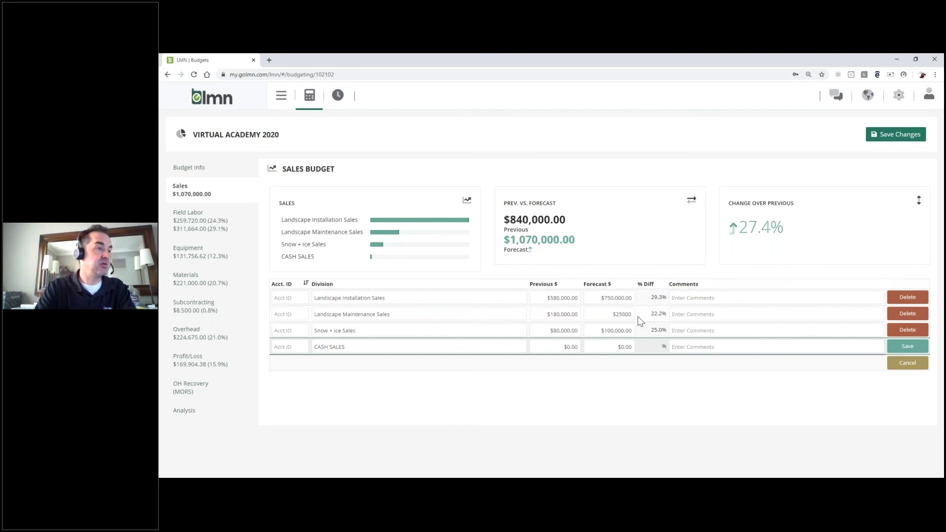
key(Return)
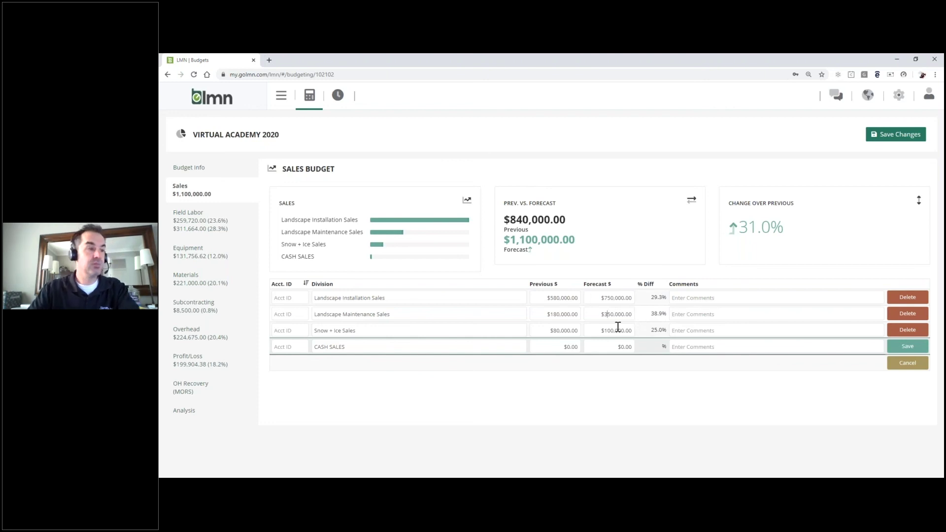
key(Return)
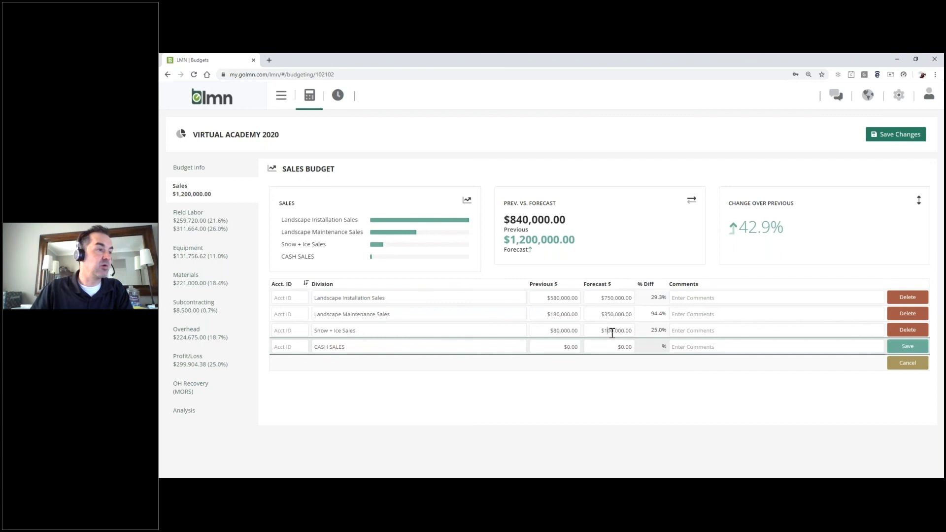
key(Delete)
text(5)
Set the forecast for the CASH SALES division to $10,000.
click(623, 345)
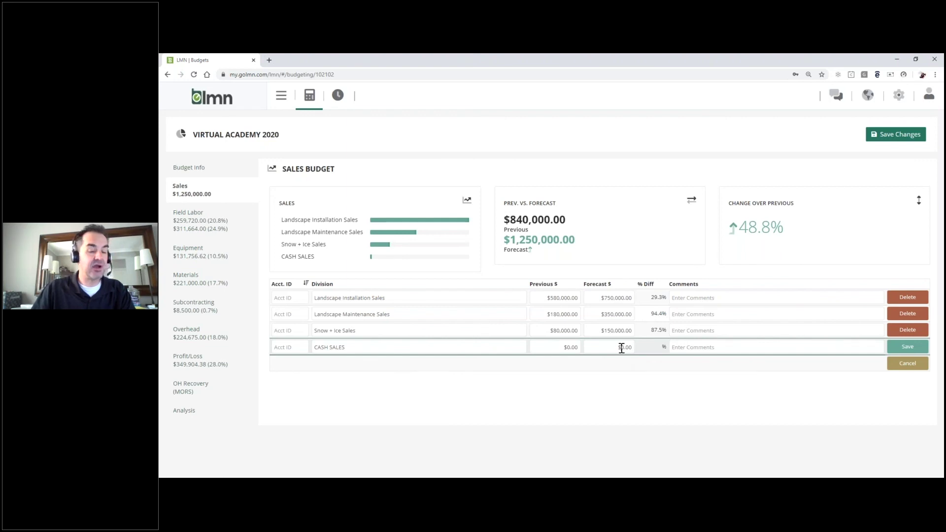
text(1000)
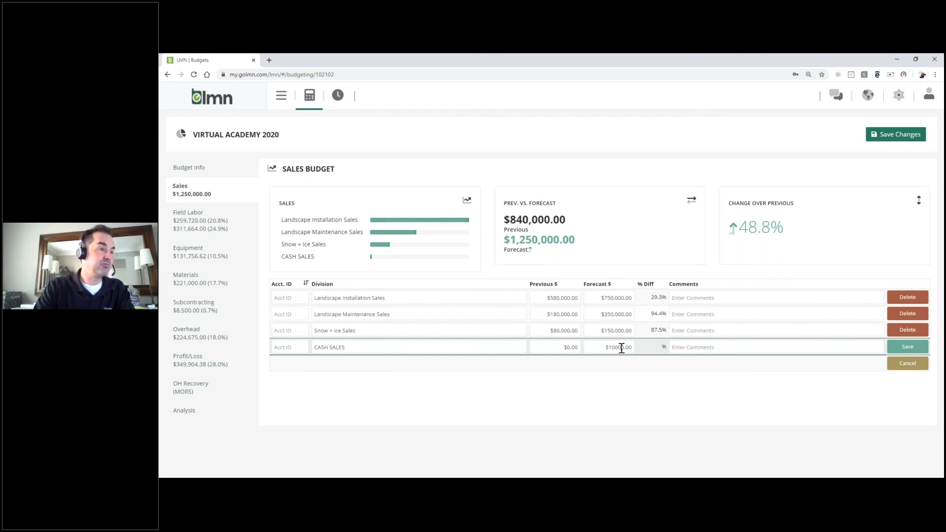
click(668, 372)
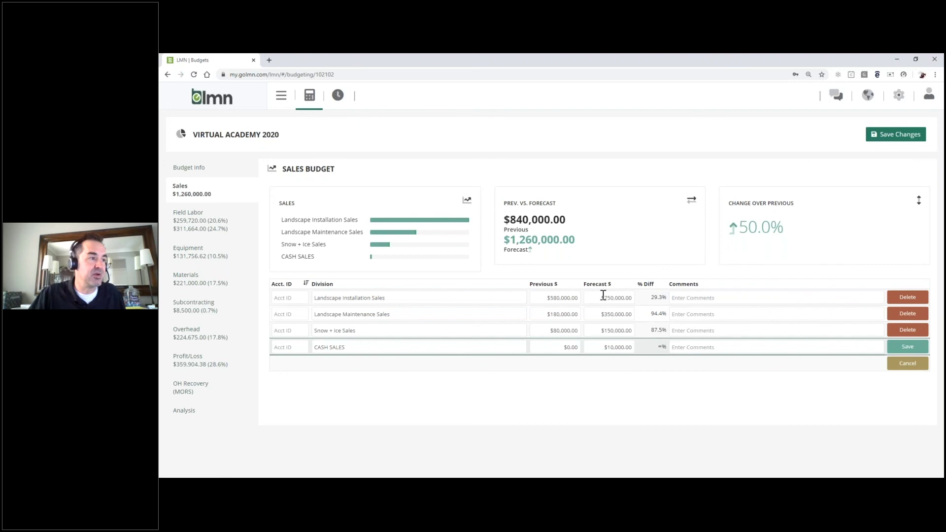
Set the Landscape Installation Sales forecast to $550,000 and save the sales budget changes.
key(Delete)
text(5)
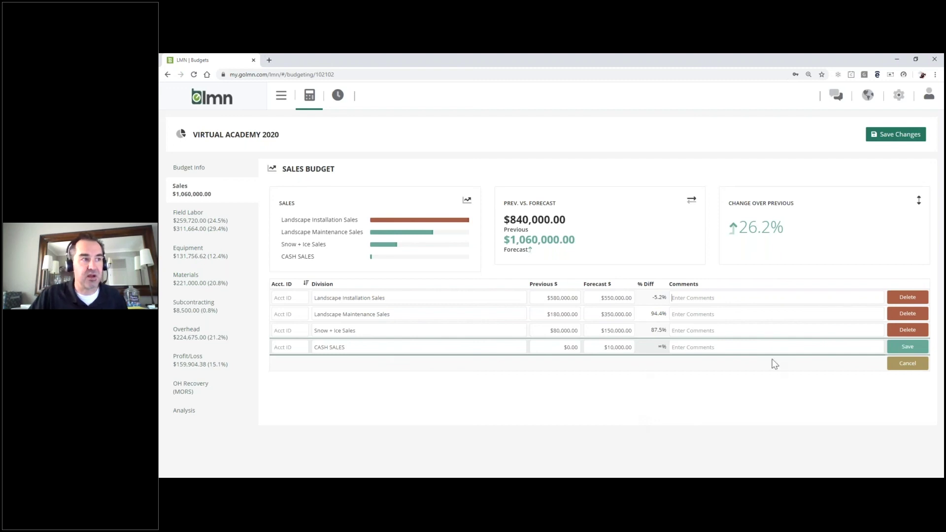
click(896, 136)
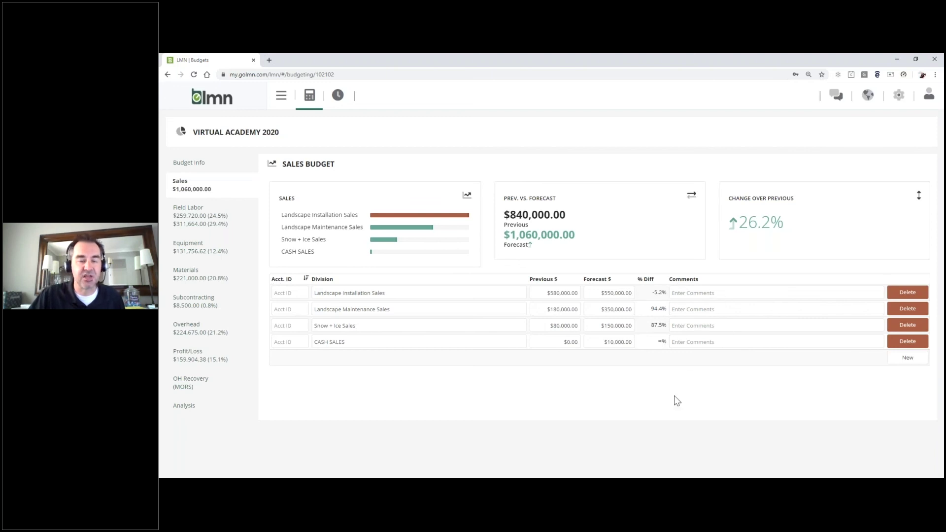
Raise the Landscape Installation Sales forecast to $650,000 and save the changes.
click(607, 293)
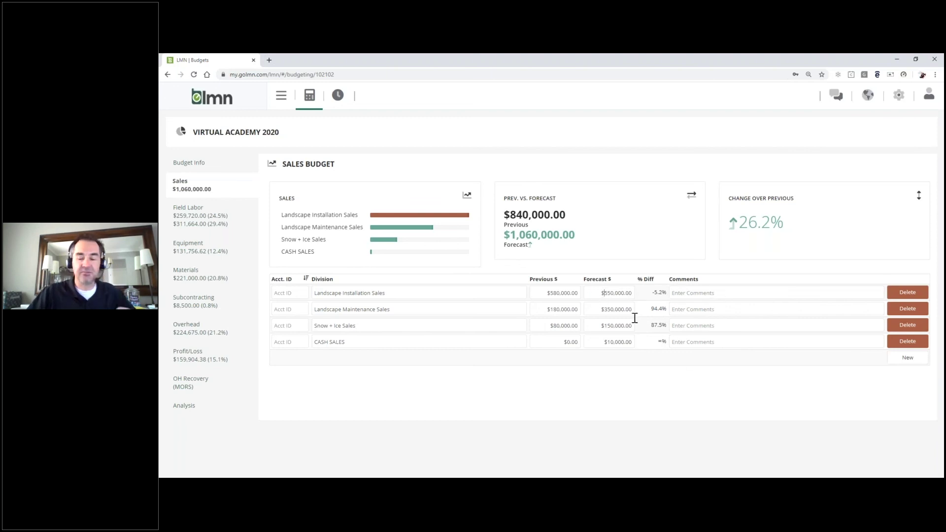
click(711, 294)
click(900, 141)
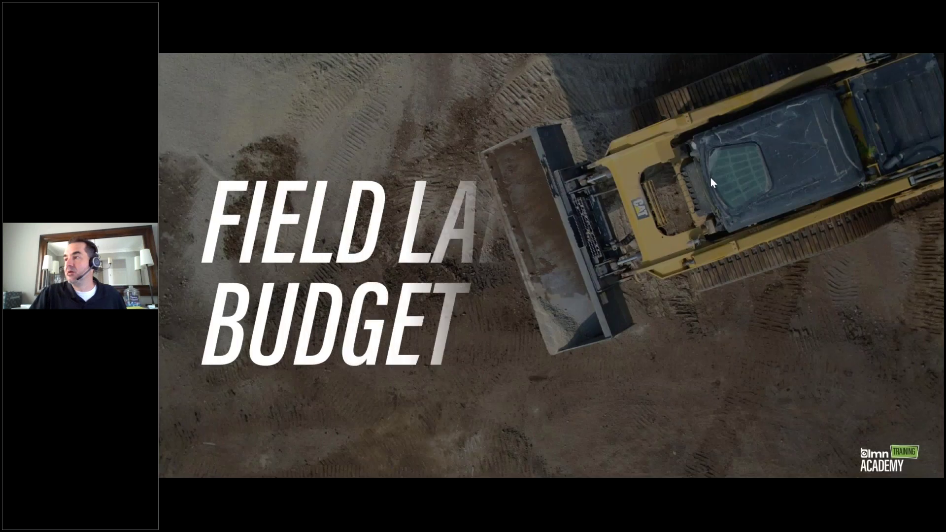
click(684, 233)
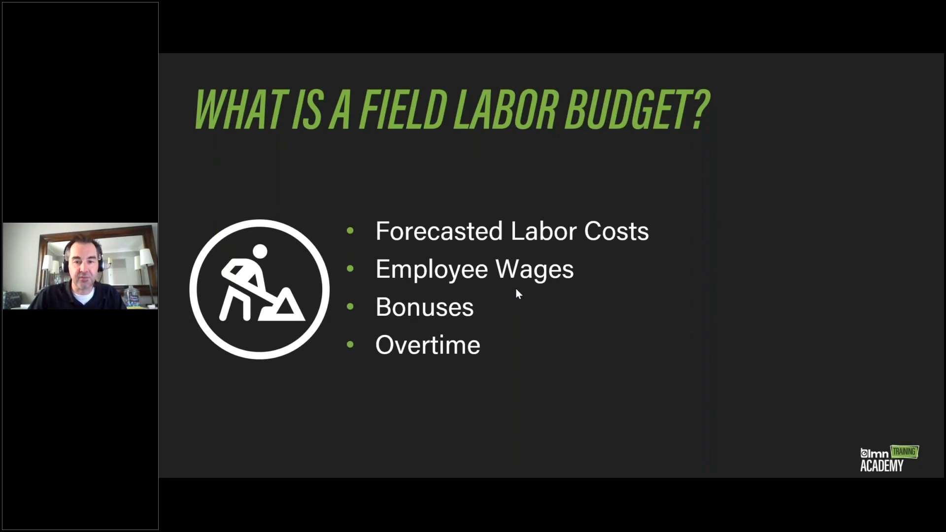
key(Right)
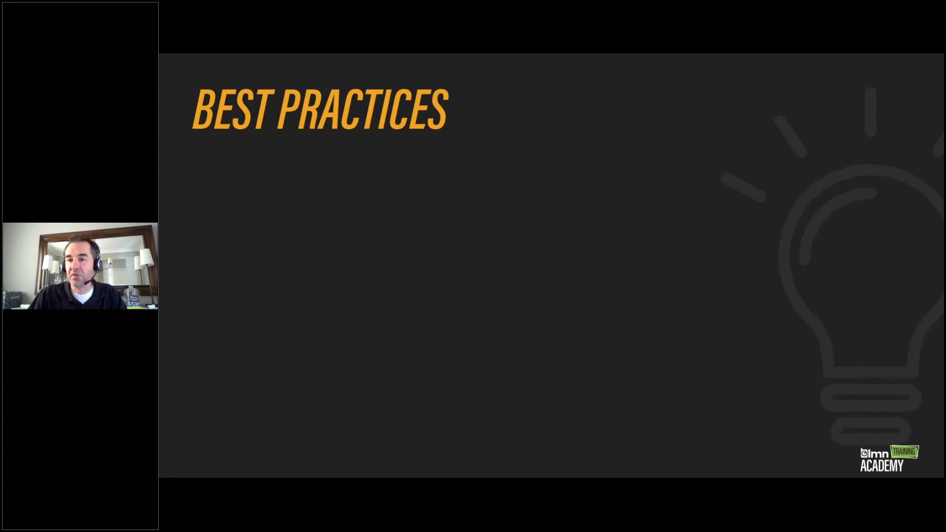
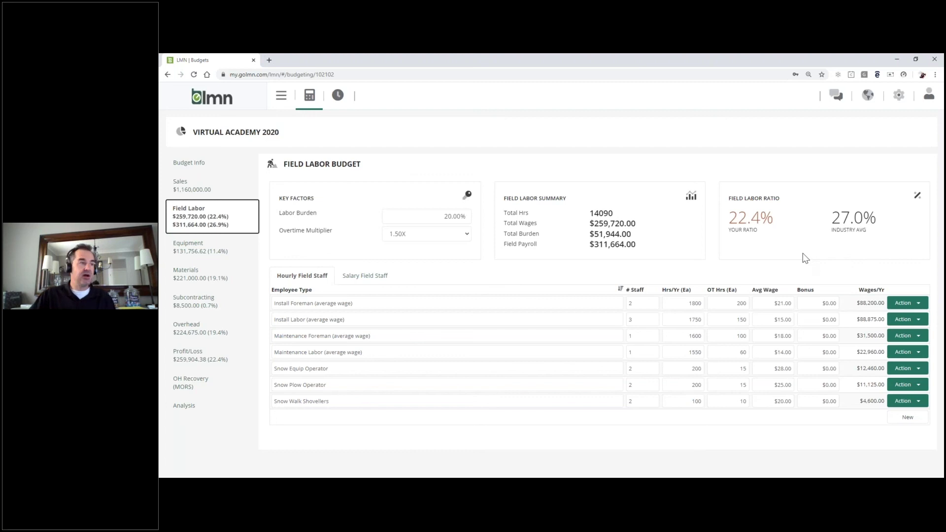
Open the field labor budget and set the number of Install Foreman staff to 3.
click(197, 189)
click(194, 216)
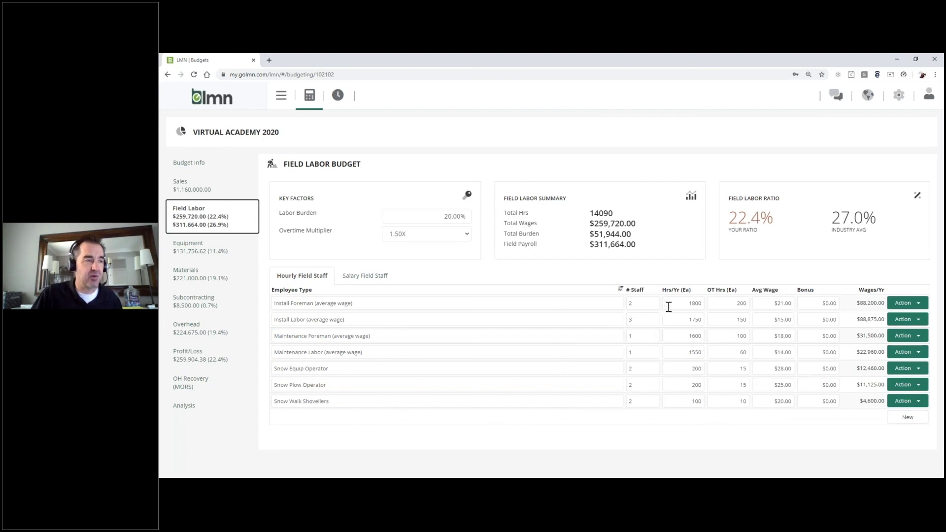
click(636, 304)
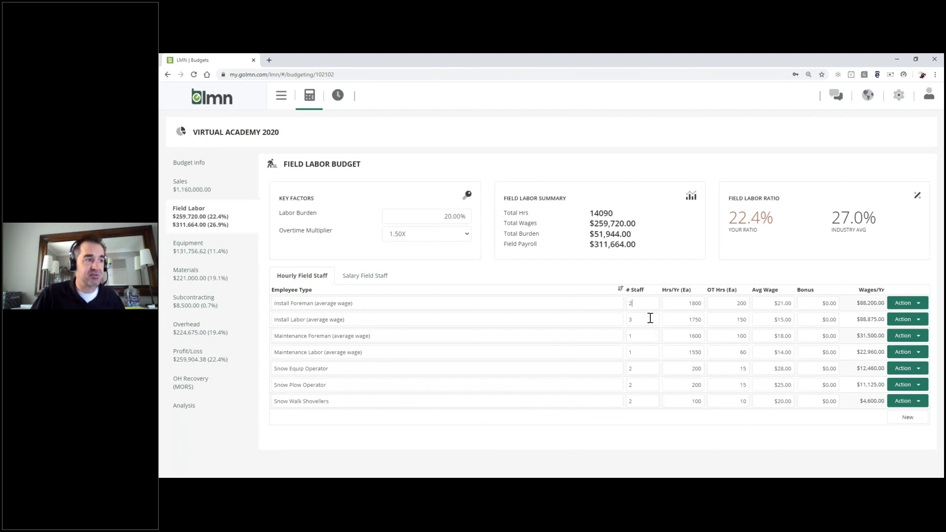
text(3)
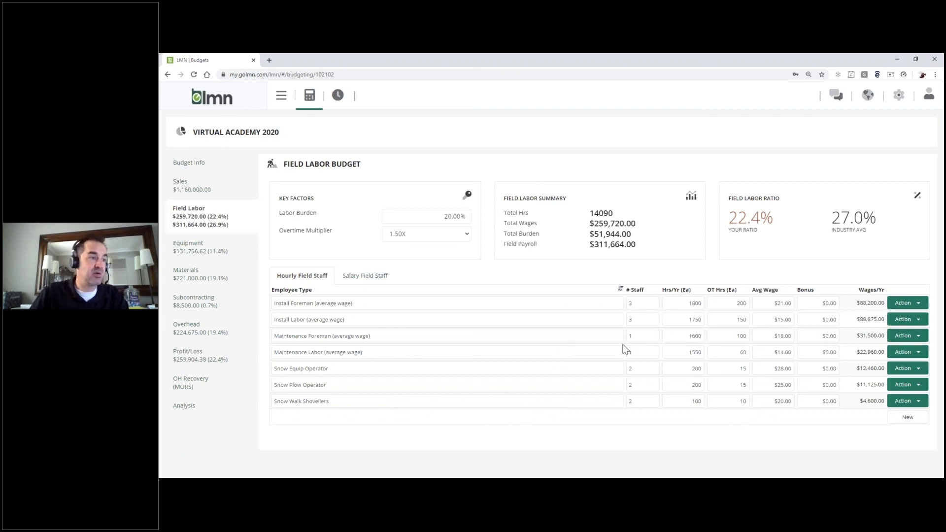
Set the number of Install Labor staff to 4 in the hourly field staff list.
click(633, 319)
text(5)
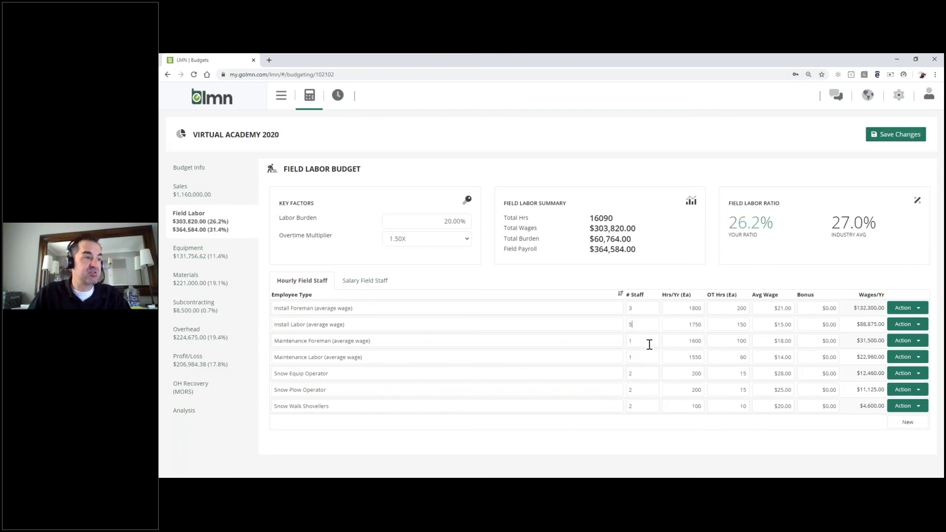
click(676, 276)
click(622, 325)
text(4)
Set the number of Install Foreman staff to 2.
click(636, 308)
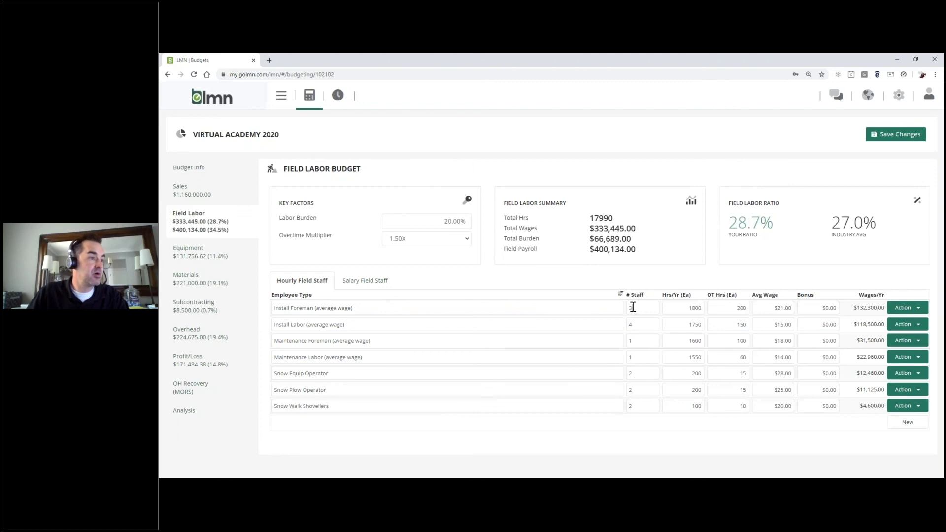
key(BackSpace)
text(2)
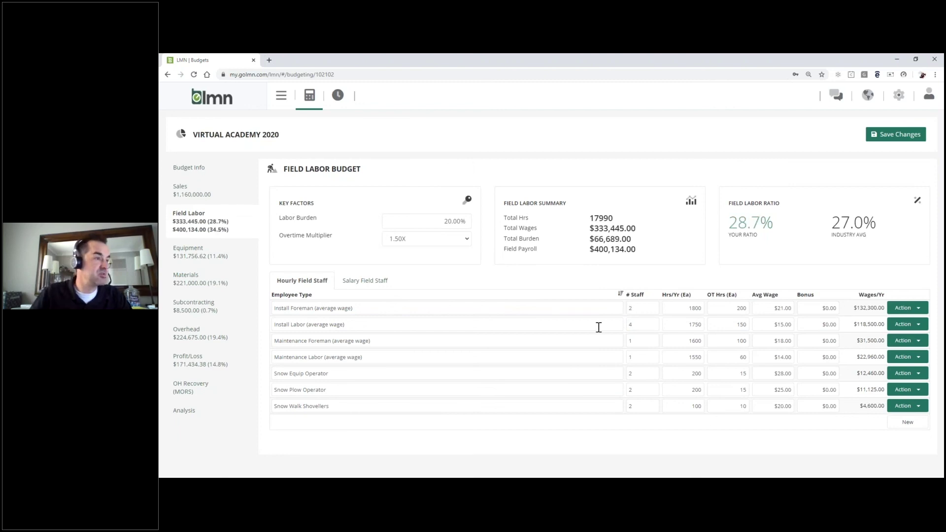
click(650, 328)
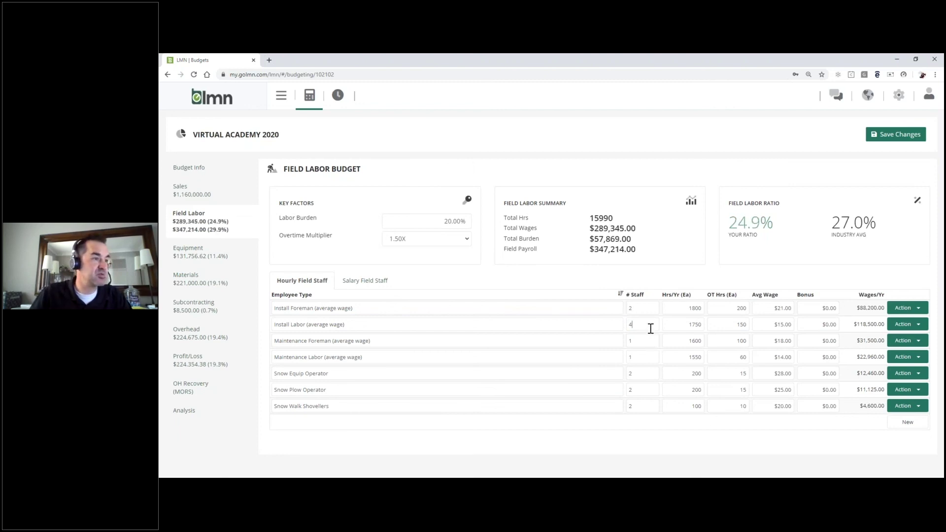
Set the number of Maintenance Labor staff to 2 and save the field labor budget changes.
click(639, 355)
key(BackSpace)
text(2)
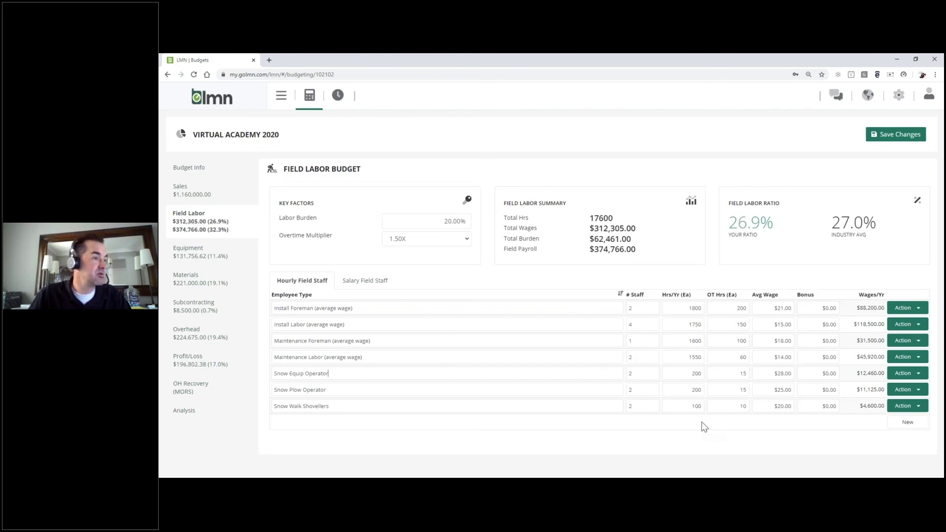
click(887, 136)
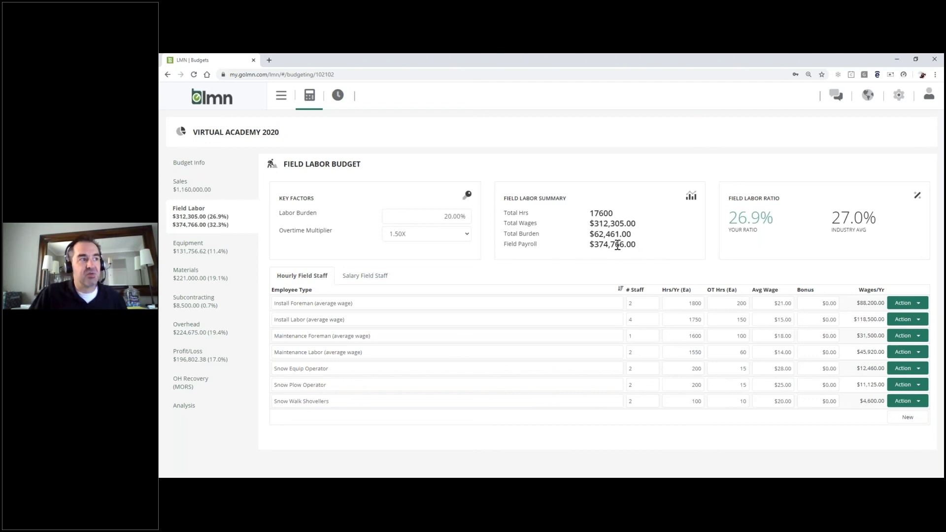
Highlight the Field Payroll total, view the sales budget, and return to the field labor budget.
drag(593, 244, 636, 248)
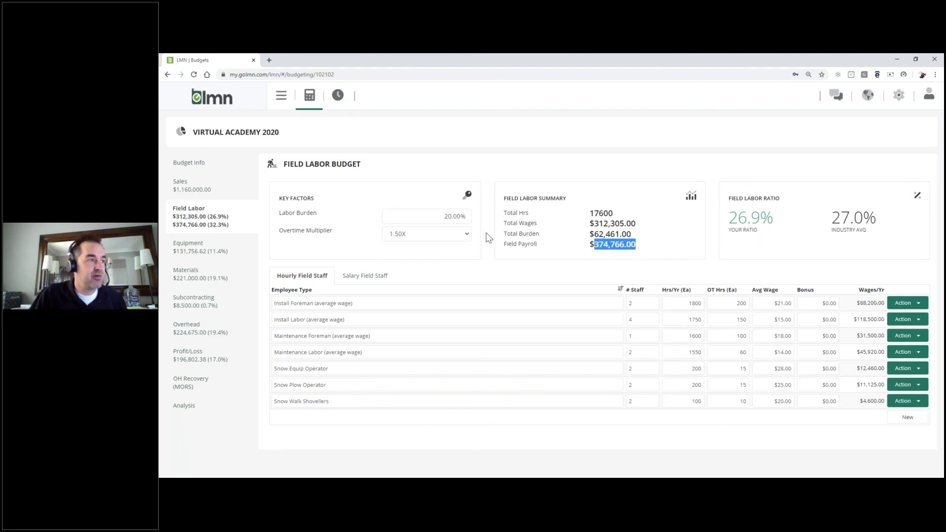
click(187, 190)
click(199, 217)
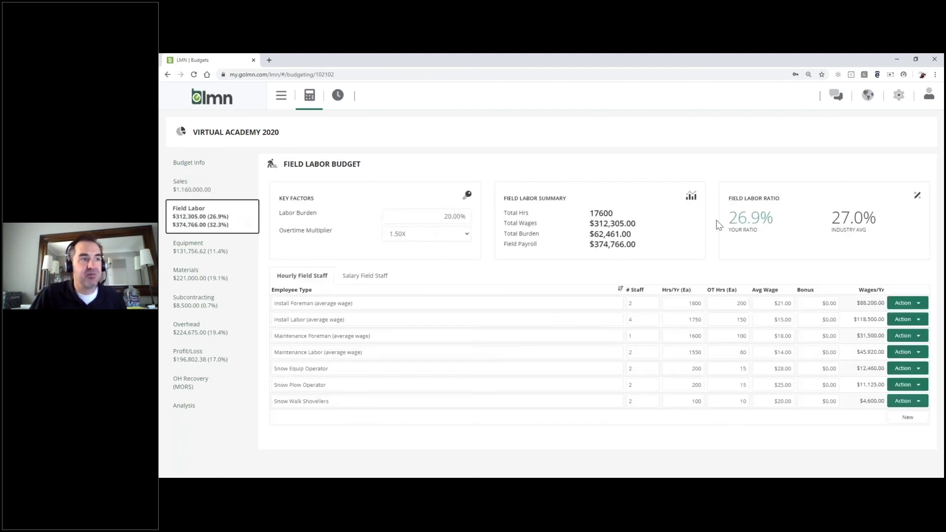
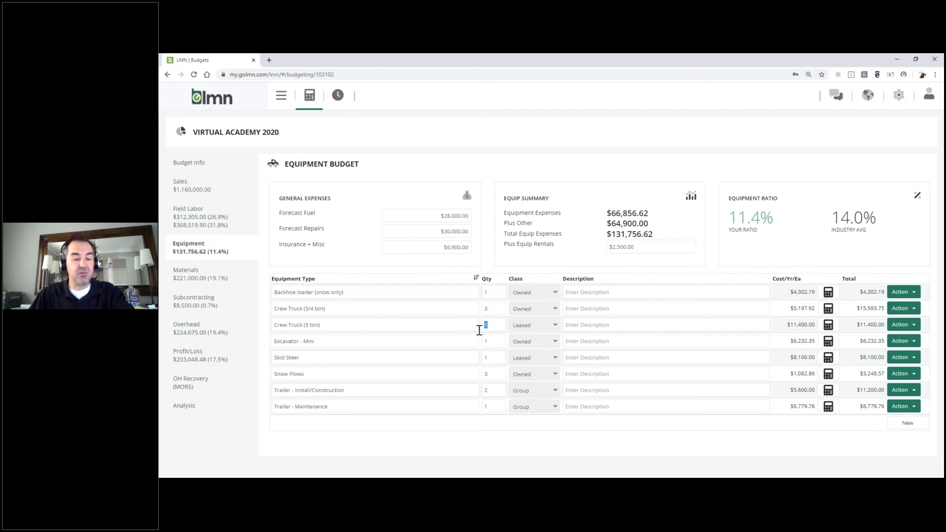
Set the quantity of Crew Truck (5 ton) to 2 in the equipment budget and save the changes.
click(453, 342)
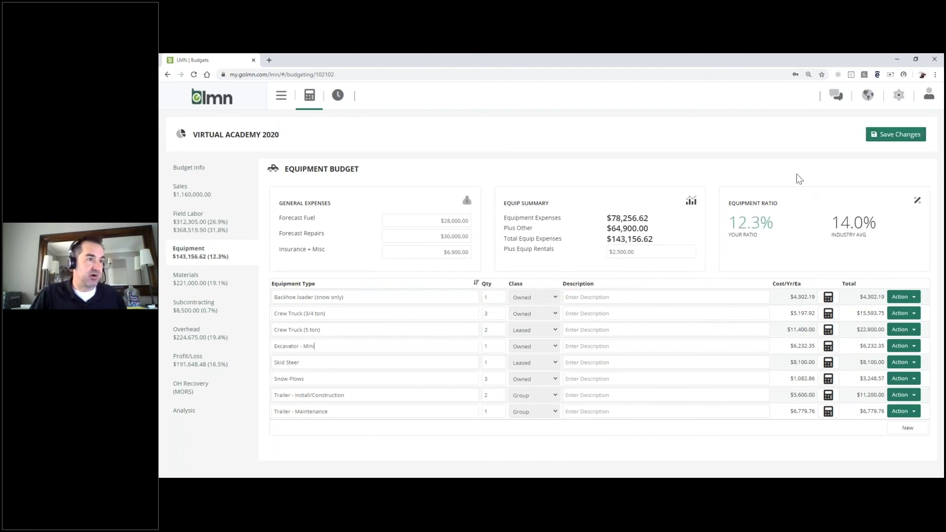
click(886, 136)
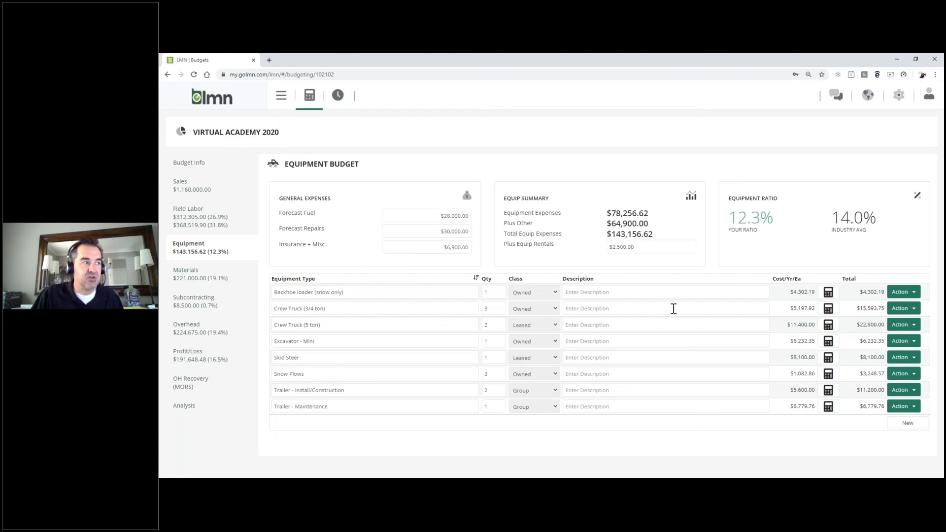
click(914, 293)
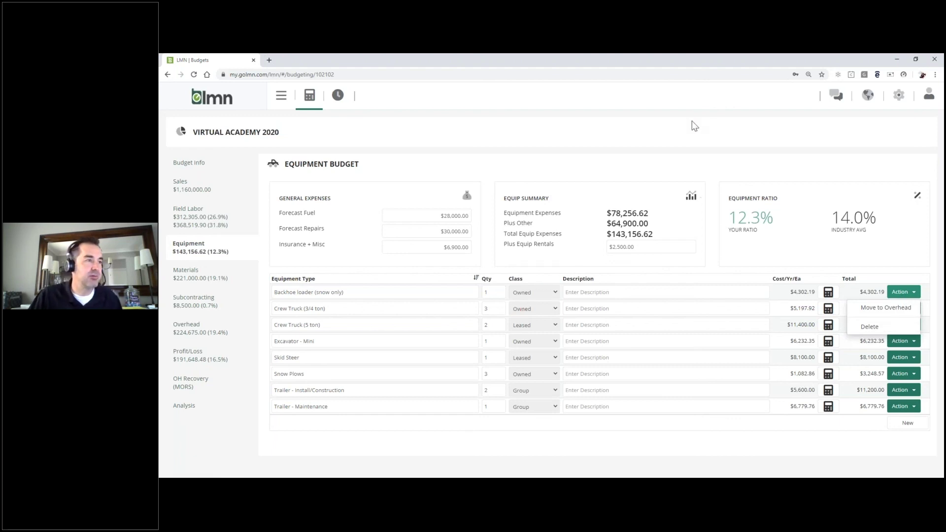
click(911, 422)
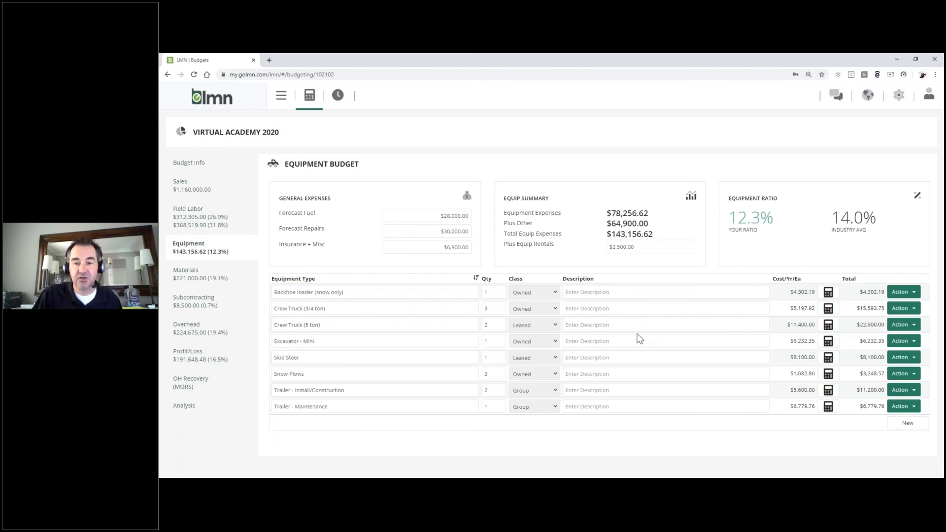
Add a new equipment row named Lg Excavator to the equipment budget.
click(909, 422)
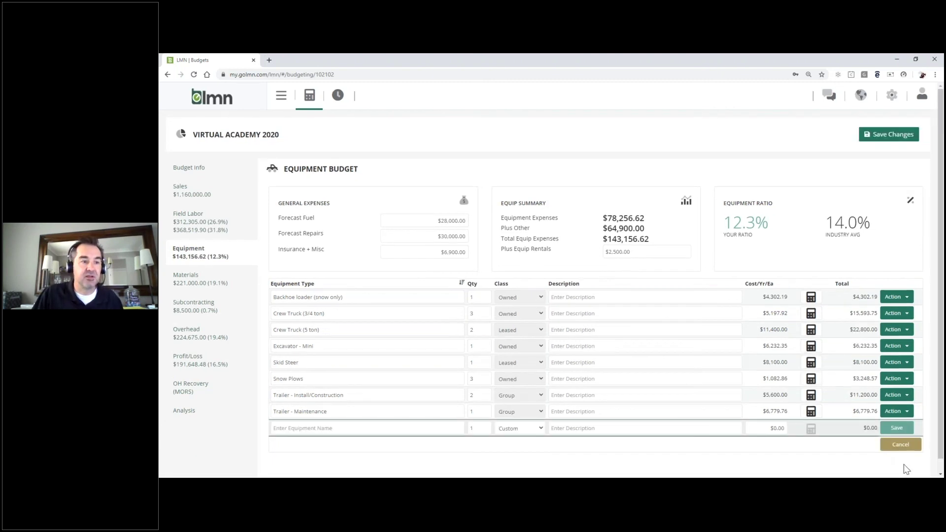
click(312, 429)
text(Lg Excavatpor)
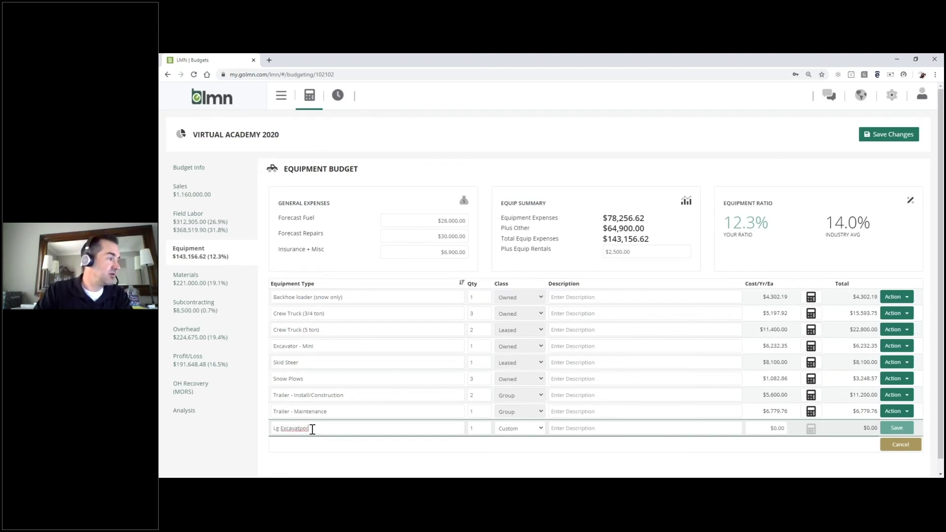
key(BackSpace)
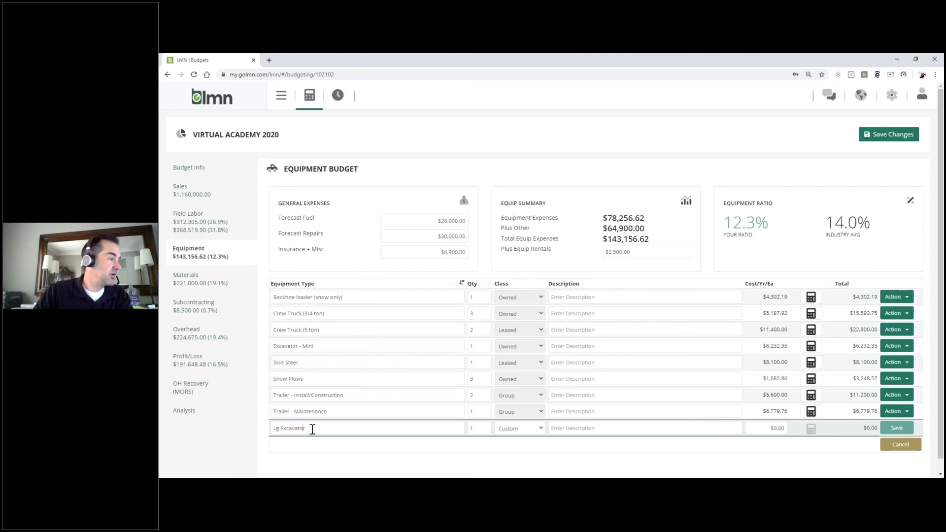
key(Tab)
key(Tab)
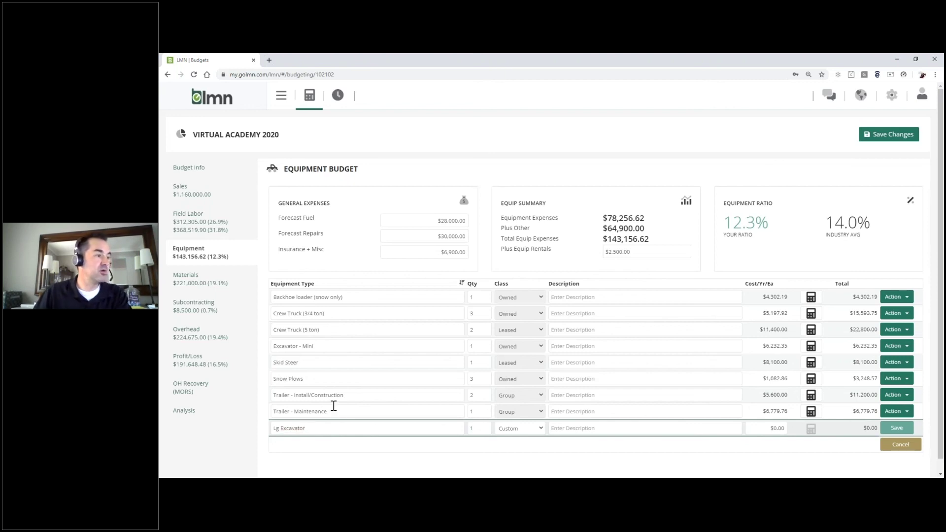
Class the Lg Excavator as Leased and set its monthly payment including tax to $3,500.
click(520, 431)
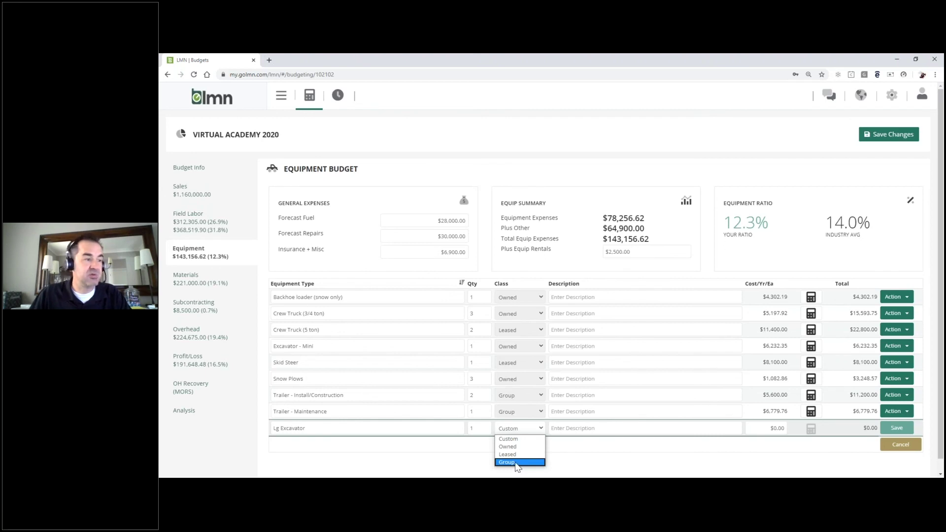
click(515, 454)
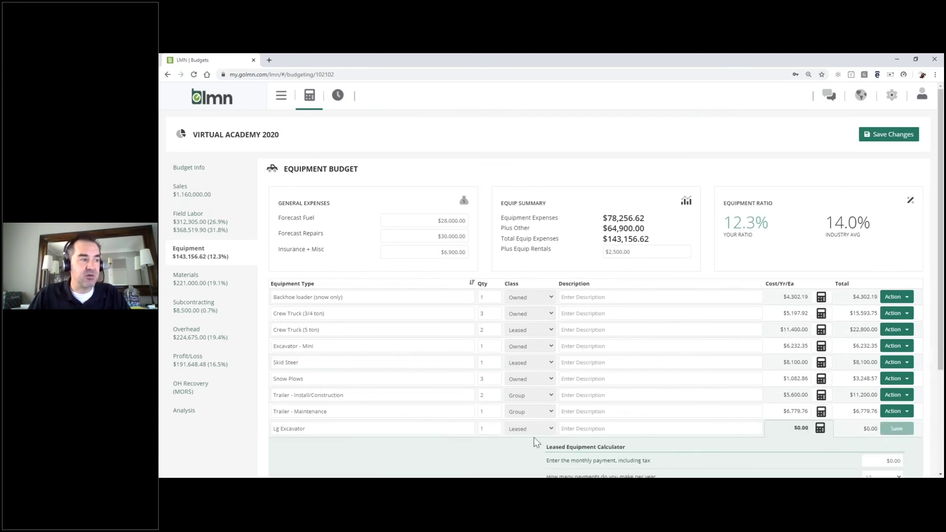
scroll(590, 336, down, 3)
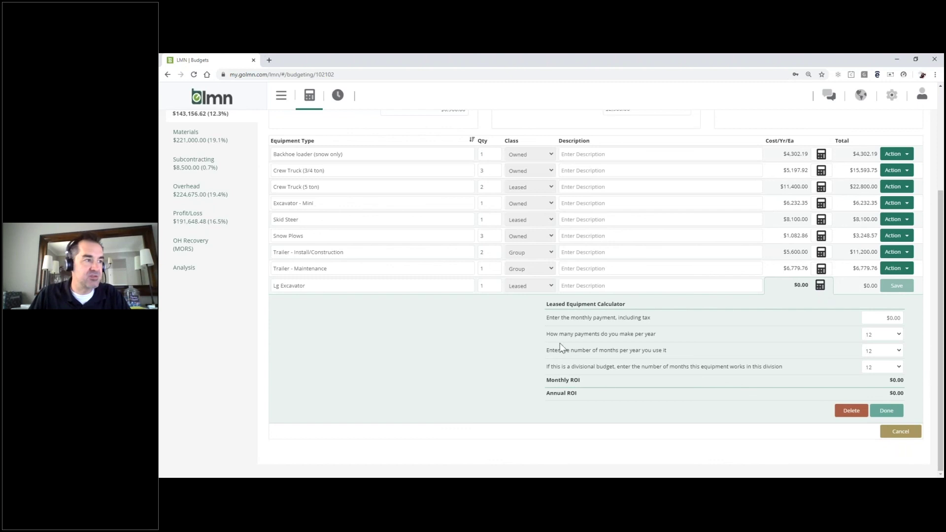
click(889, 318)
text(3500)
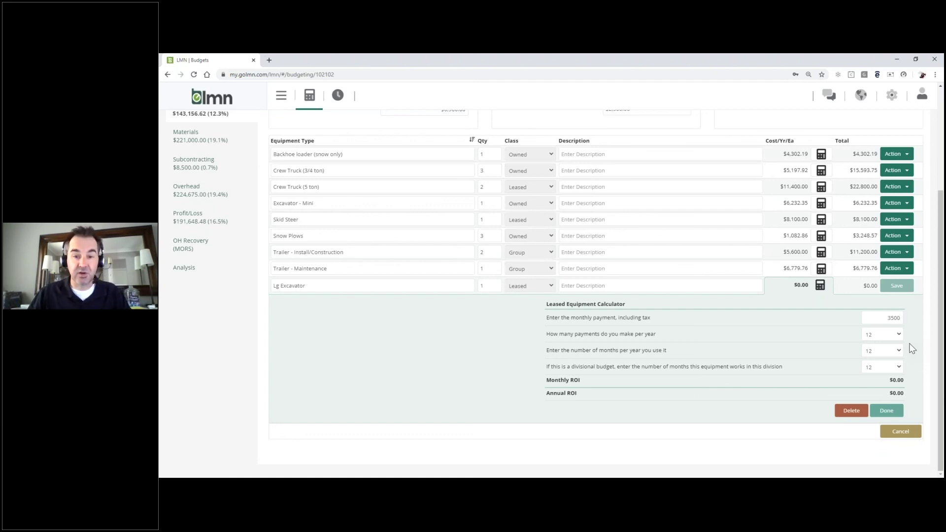
click(911, 348)
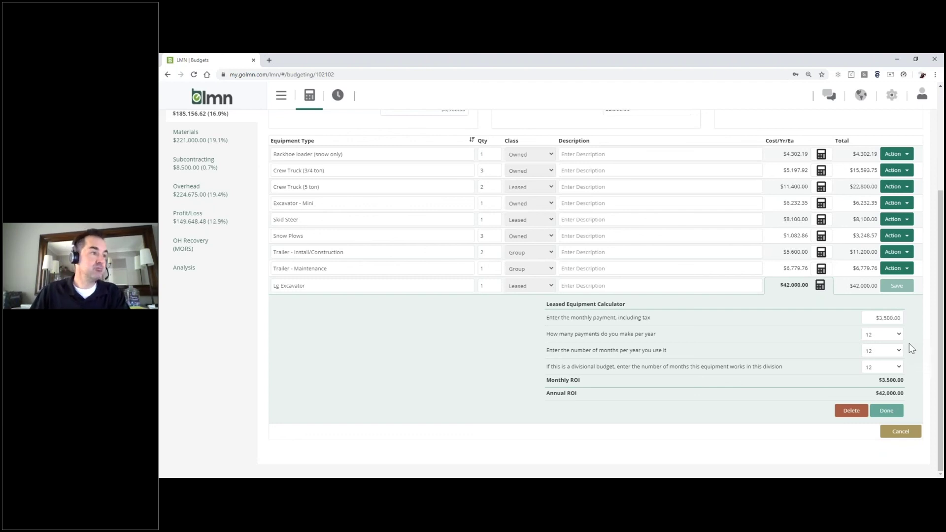
Set the Lg Excavator's usage to 8 months per year in the leased equipment calculator and finish the calculation.
click(881, 351)
click(874, 392)
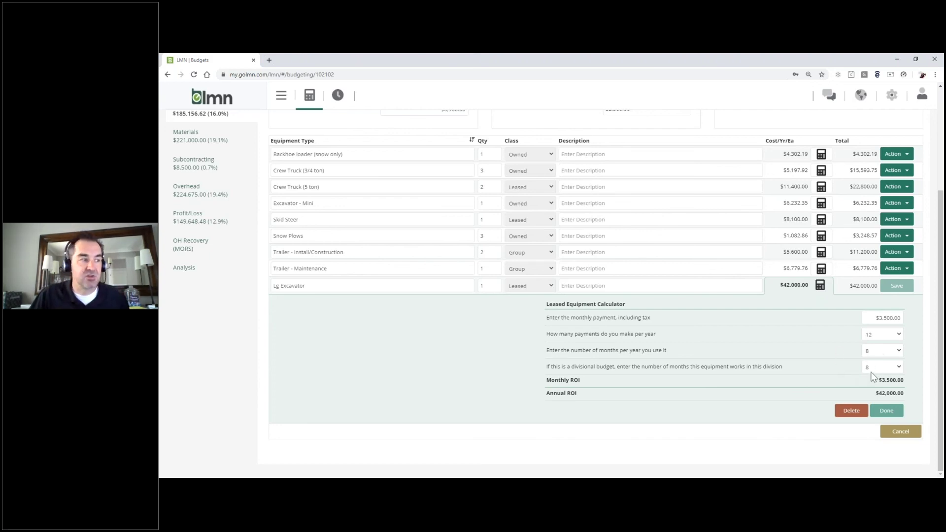
click(885, 419)
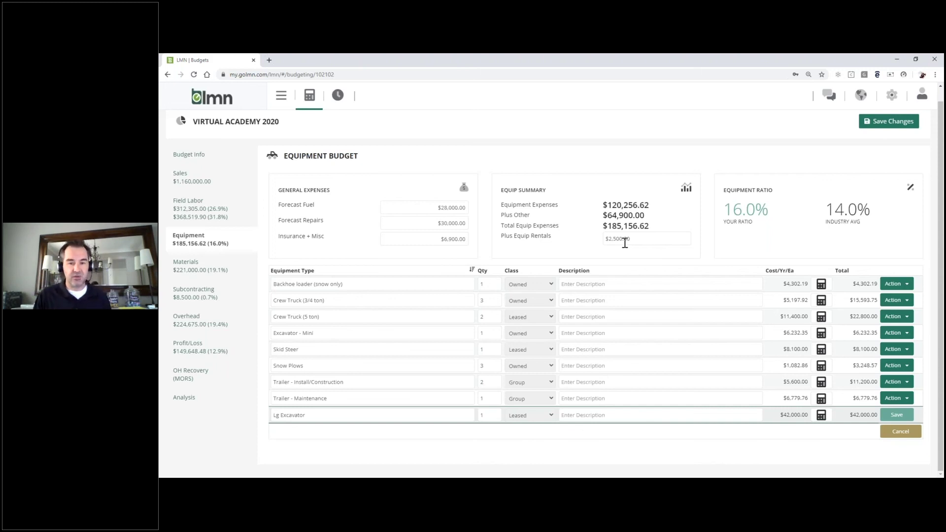
Try equipment rental forecasts of $0.00 and $50,000.00 in the equipment summary.
drag(631, 241, 578, 246)
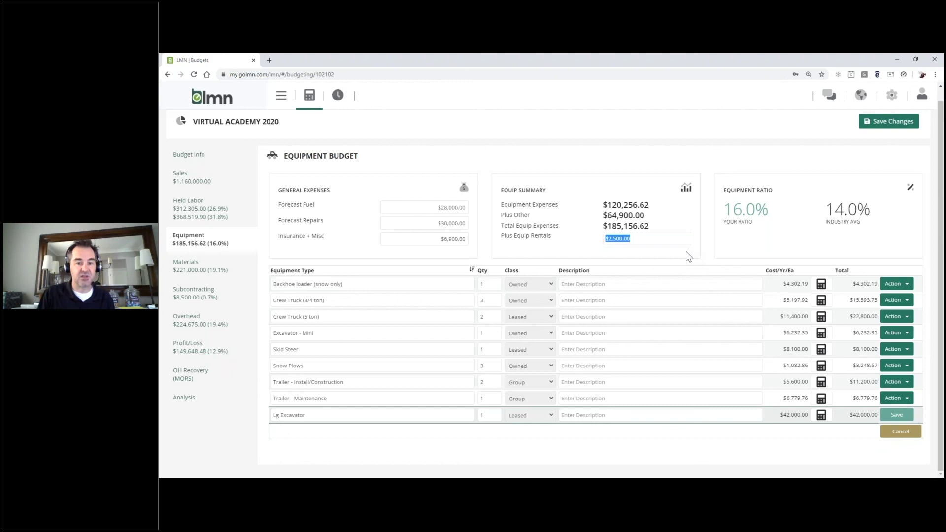
text(0.00)
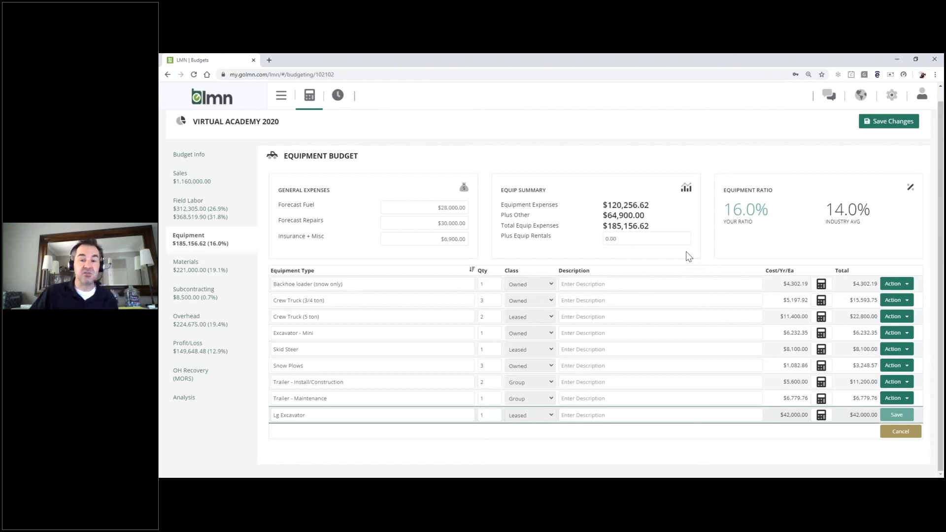
click(699, 266)
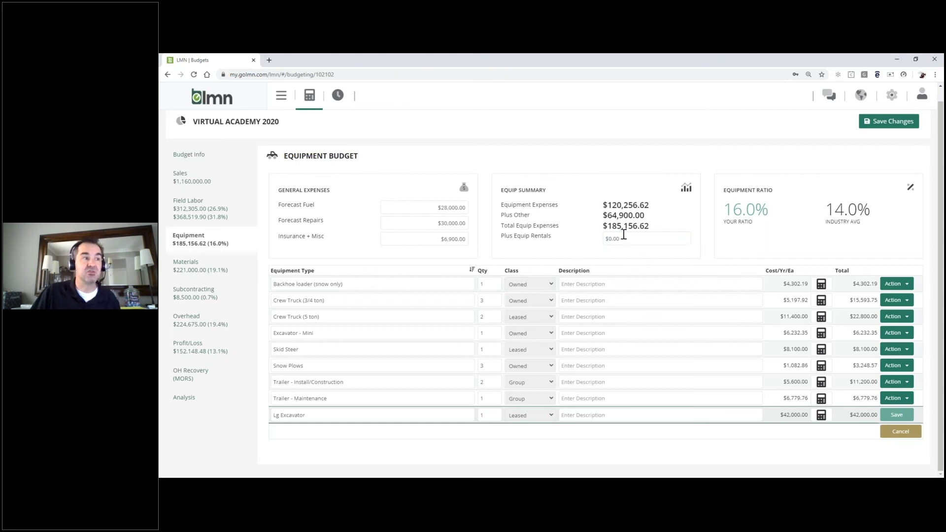
click(609, 238)
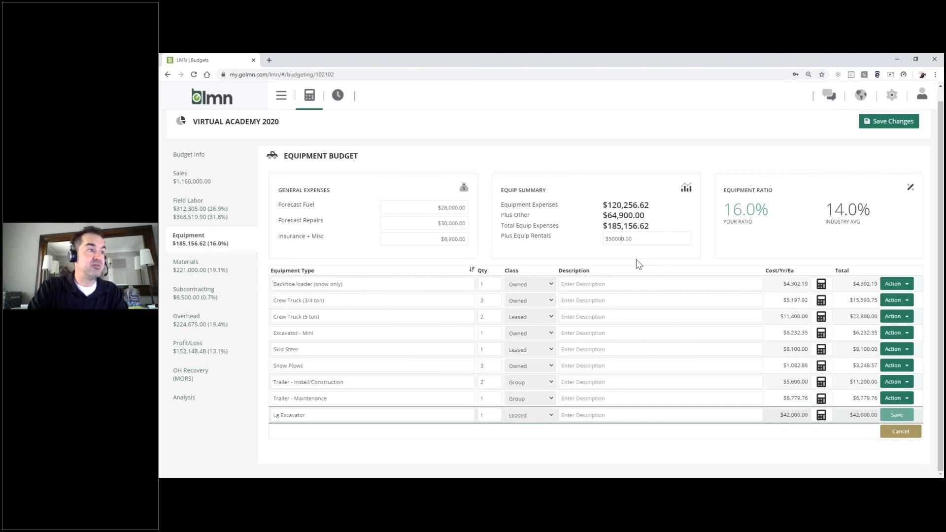
click(703, 266)
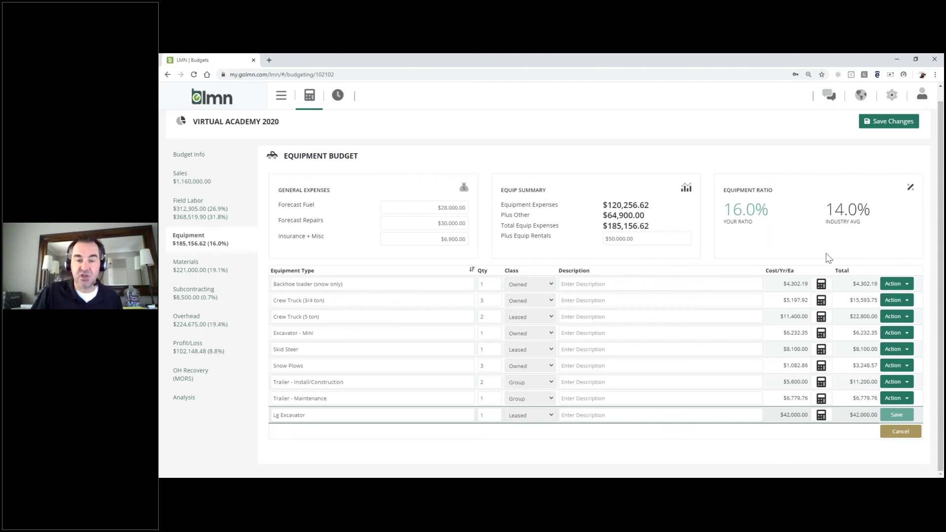
Set the equipment rentals forecast to $0.00 and save the equipment budget changes.
drag(642, 238, 565, 246)
text(0.00)
click(708, 264)
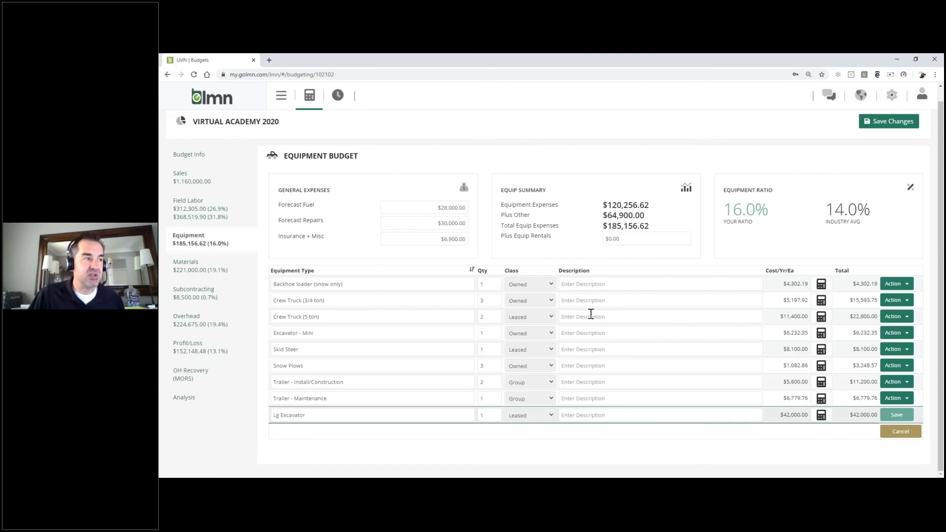
click(890, 126)
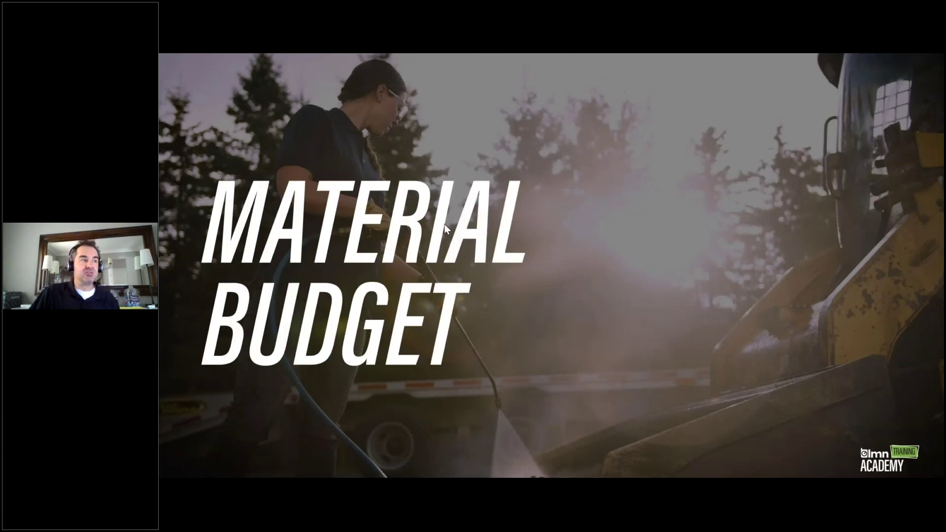
key(Right)
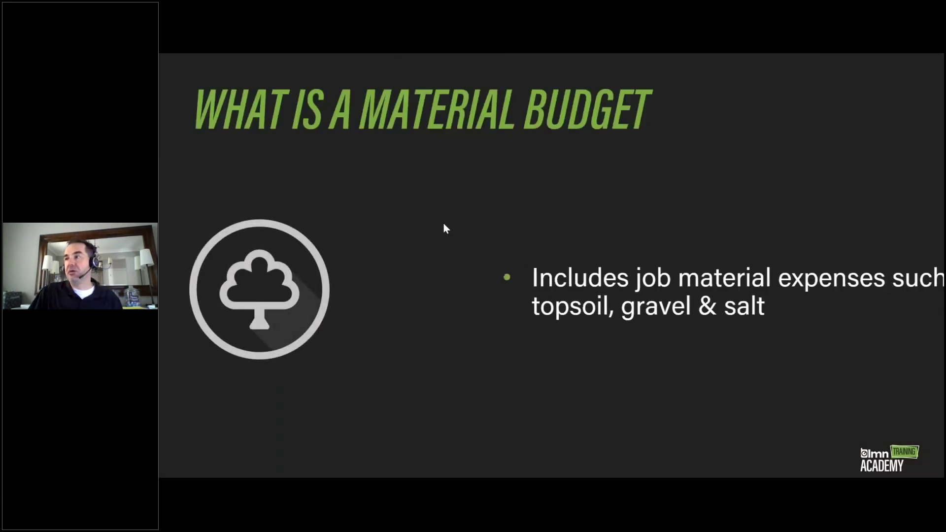
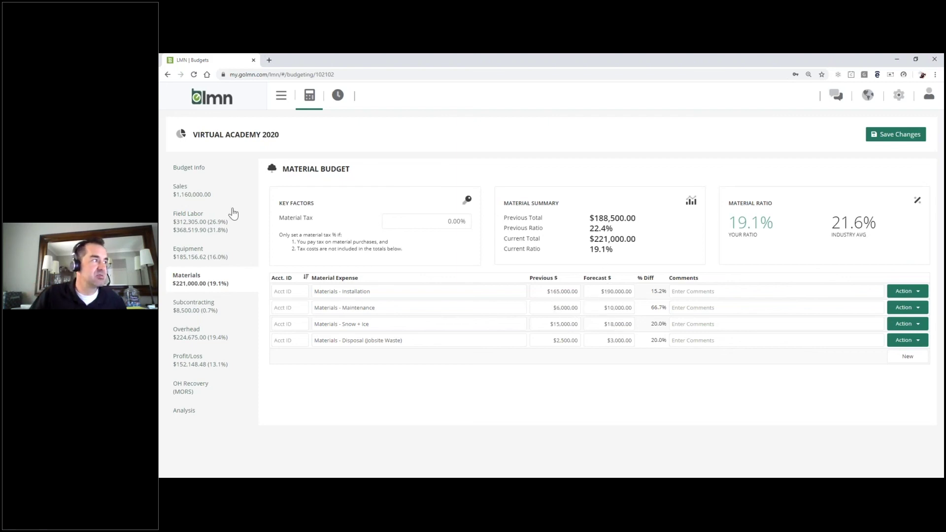
Check the sales budget forecasts and set the Materials - Maintenance forecast to $11,500.00 in the material budget.
click(182, 199)
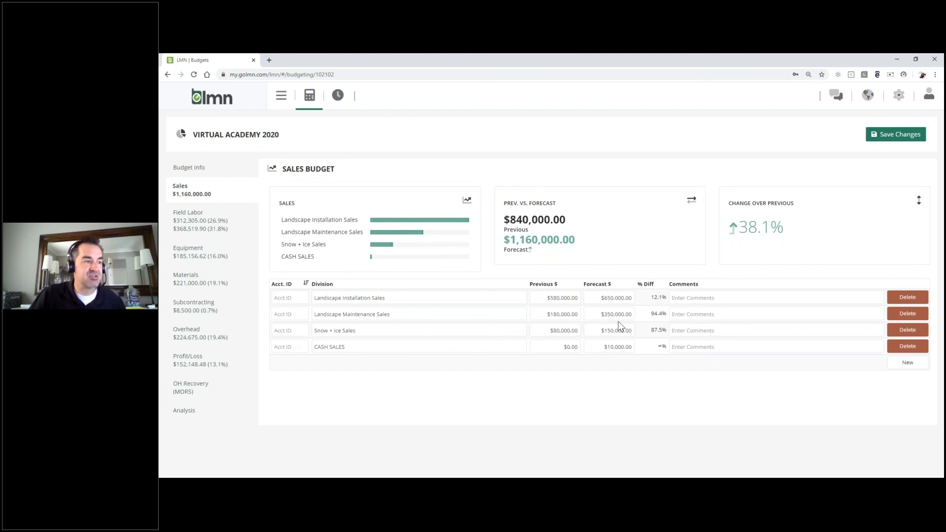
click(184, 279)
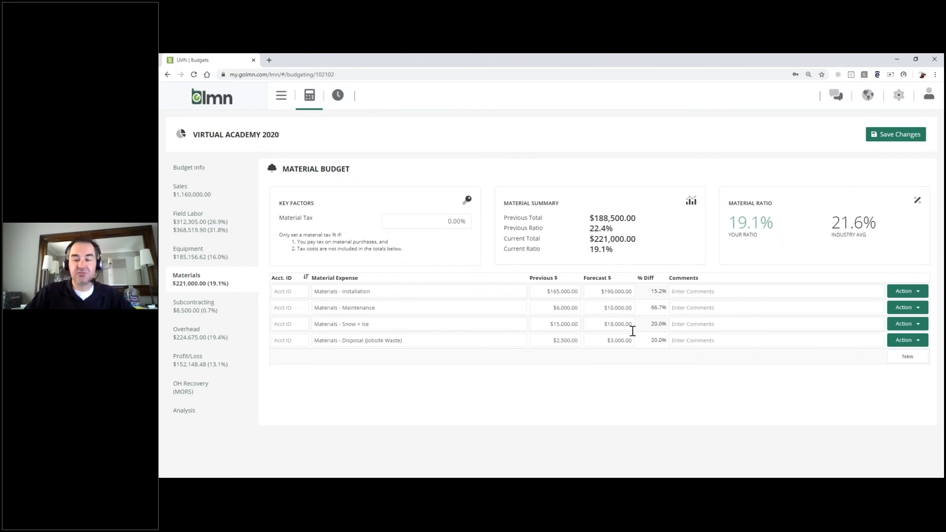
key(Tab)
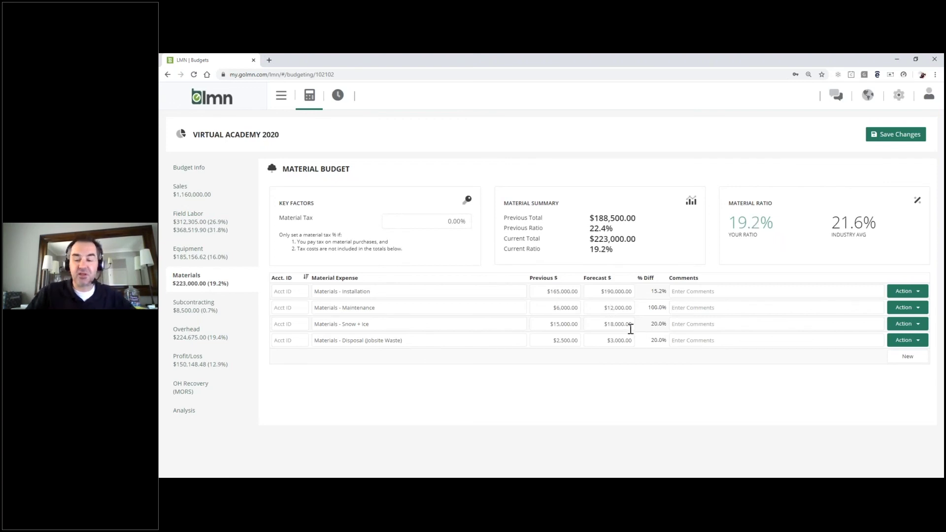
key(Delete)
text(1)
key(Delete)
text(5)
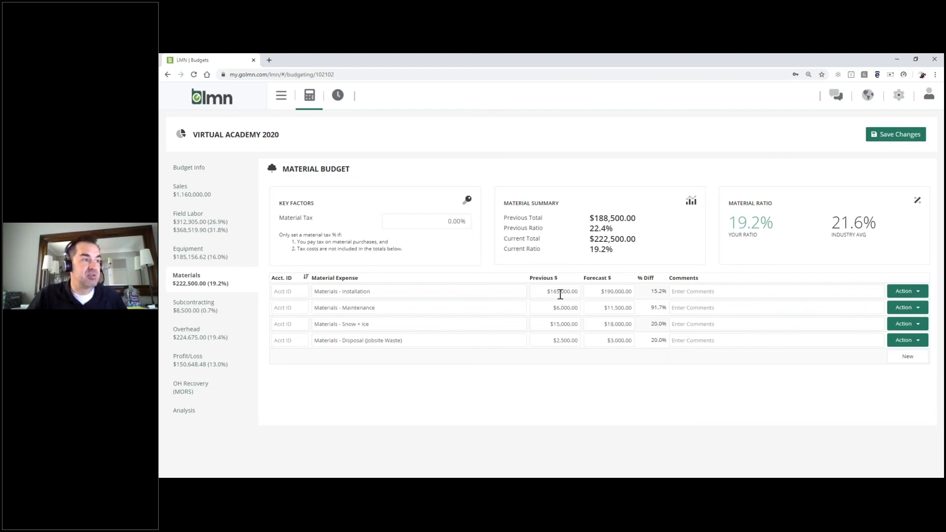
Compare the material budget with the sales forecasts and set the Materials - Snow + Ice forecast to $20,000.00.
click(200, 194)
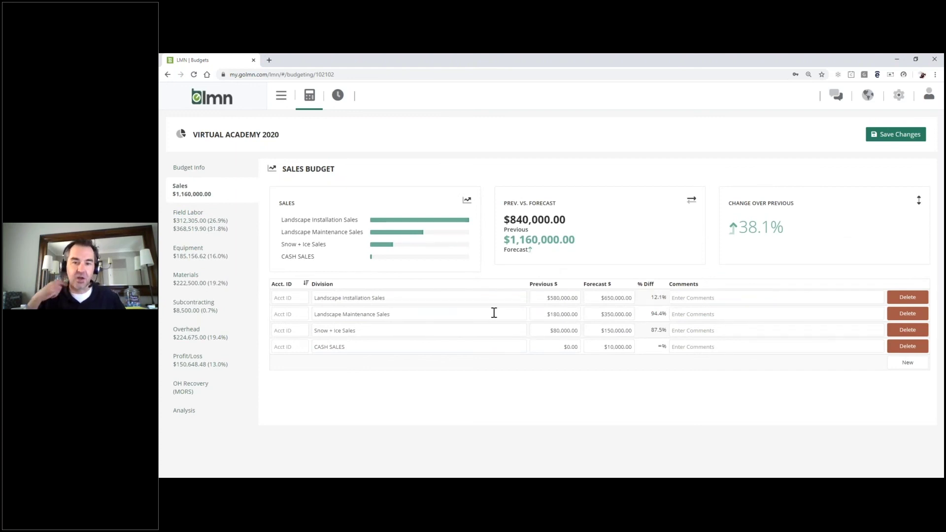
click(186, 279)
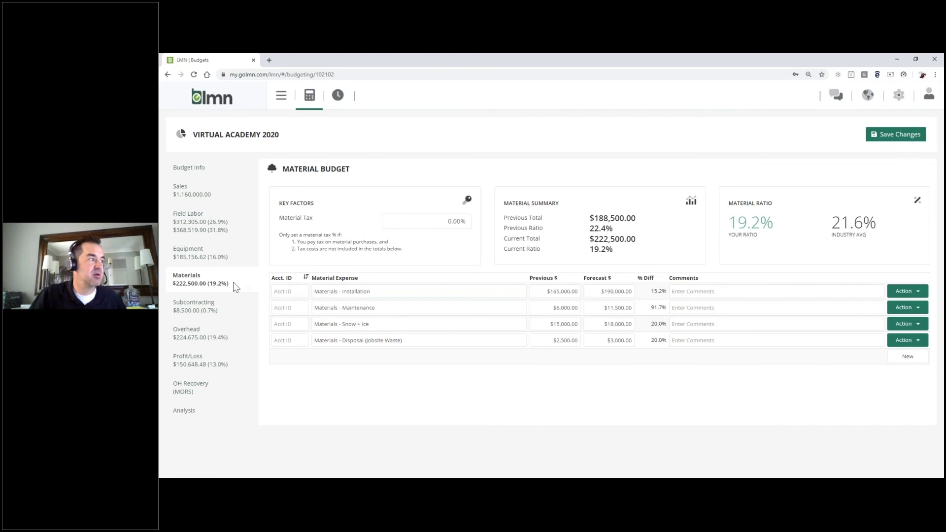
click(180, 195)
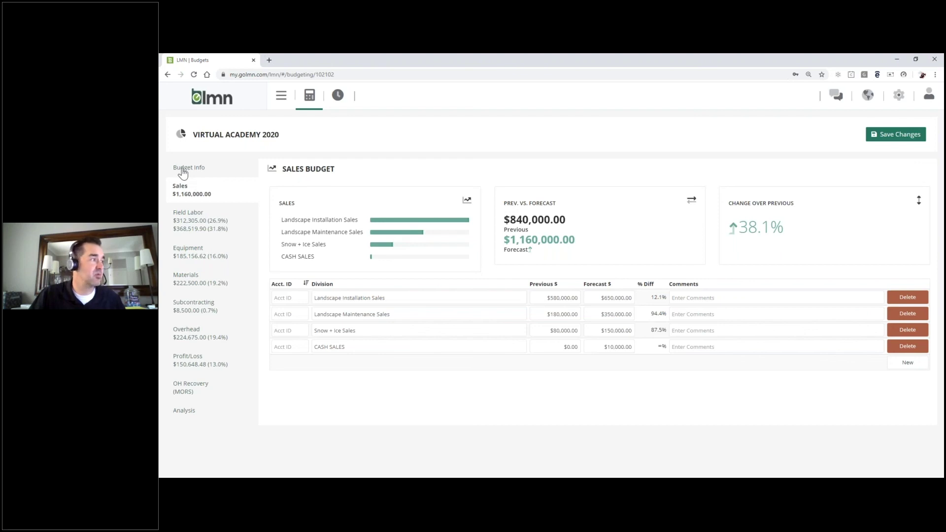
click(186, 279)
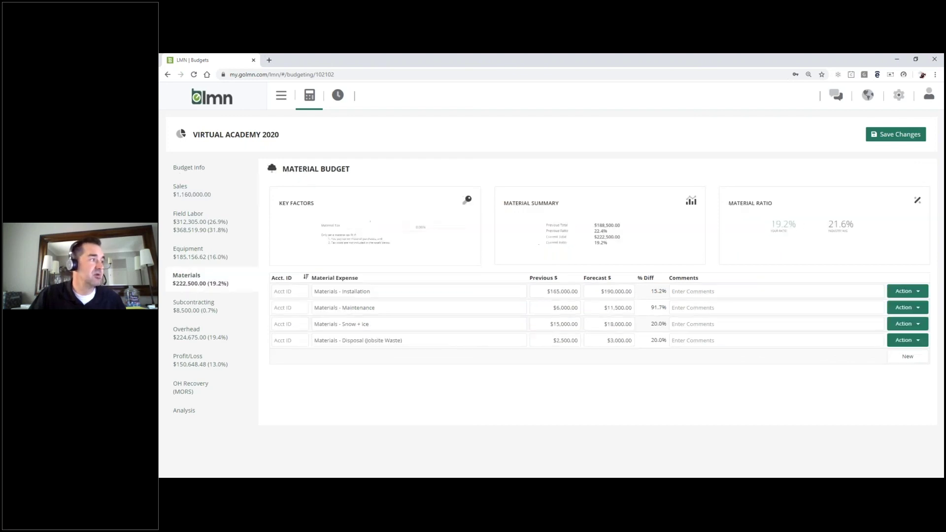
click(612, 324)
key(BackSpace)
key(BackSpace)
key(BackSpace)
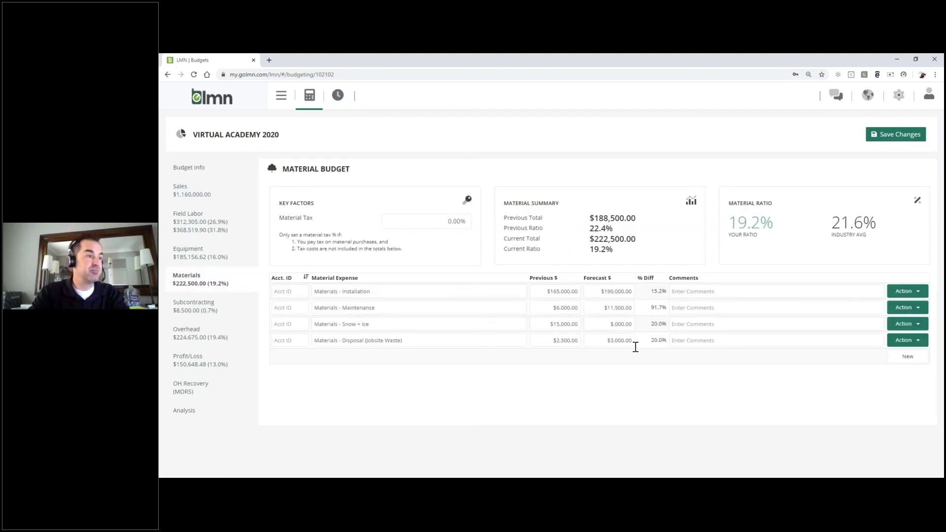
text(20)
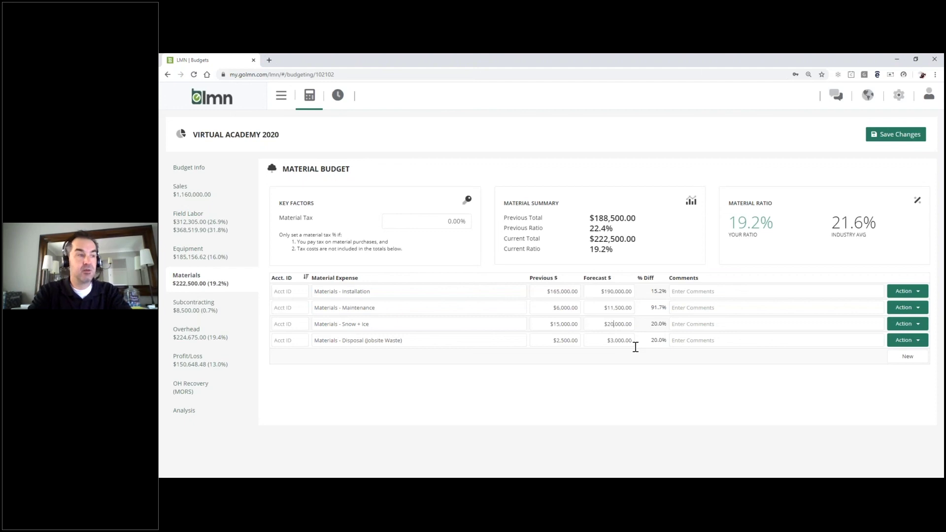
click(708, 323)
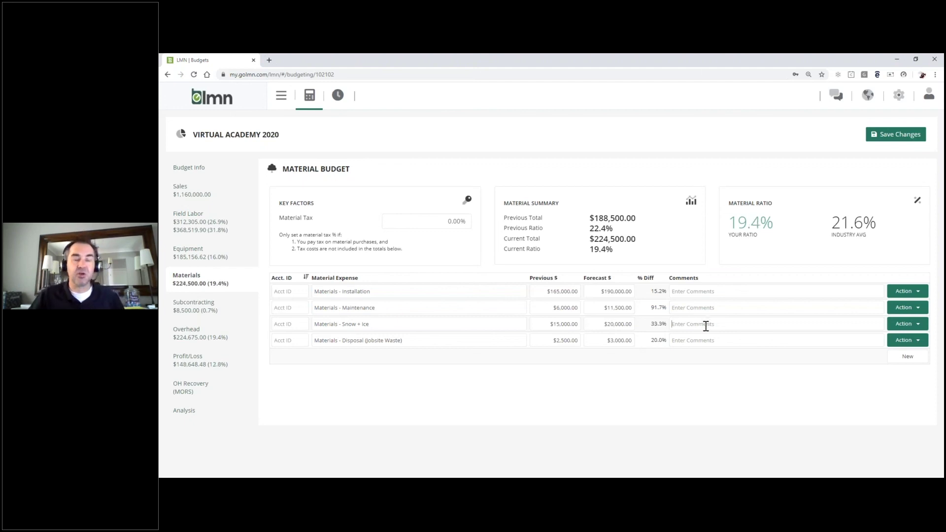
Set the Materials - Snow + Ice forecast to $35,000.00 and save the material budget changes.
click(610, 324)
key(Delete)
text(5)
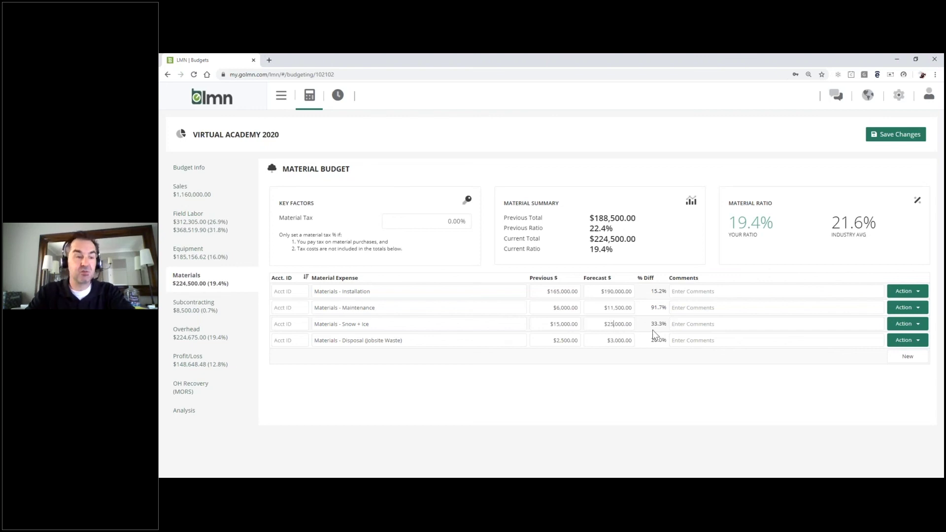
key(BackSpace)
text(3)
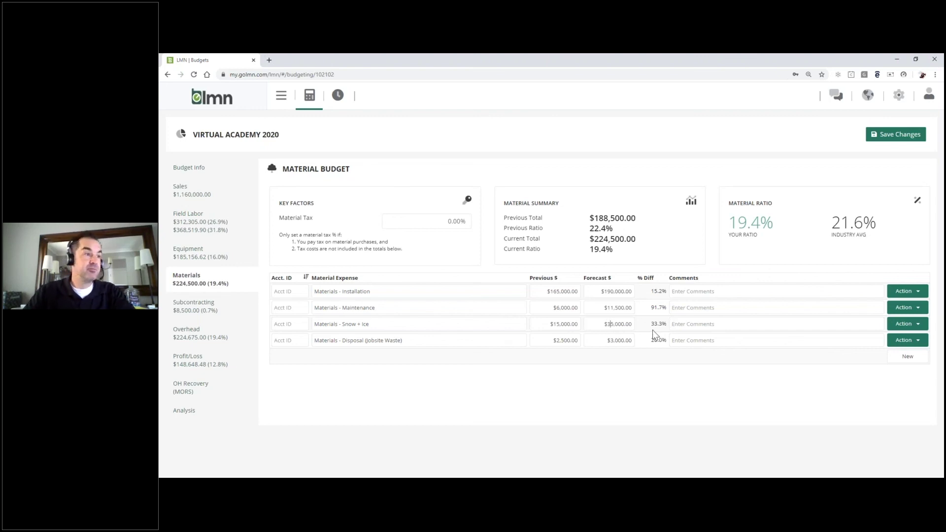
click(696, 324)
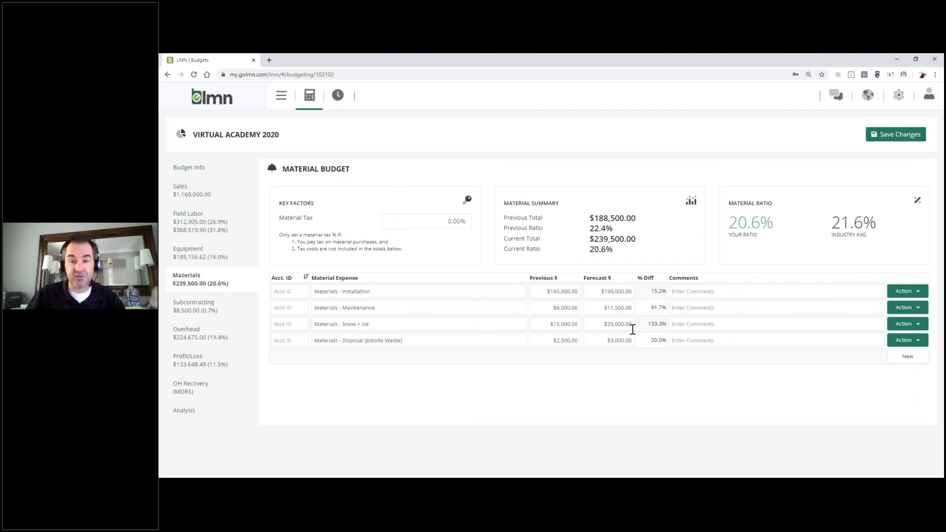
click(876, 139)
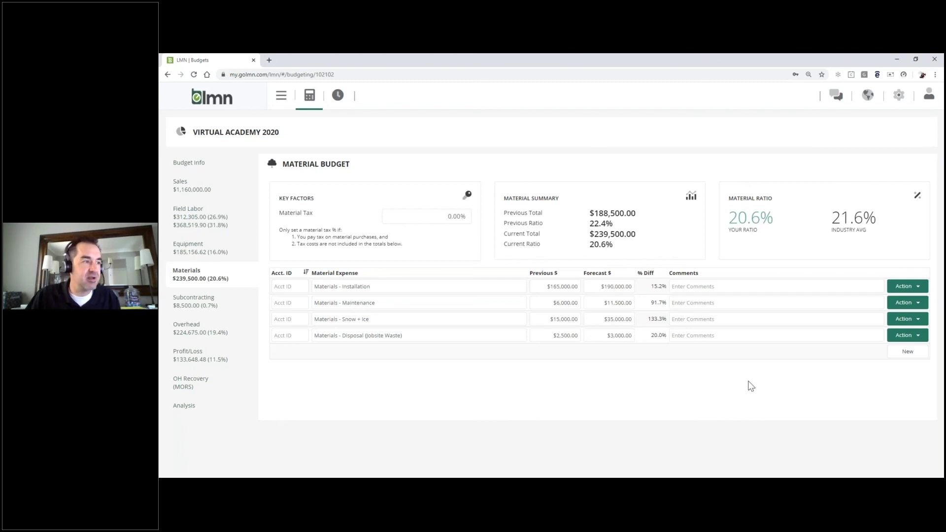
Add a new material expense row named Cash sale materials to the material budget.
click(908, 353)
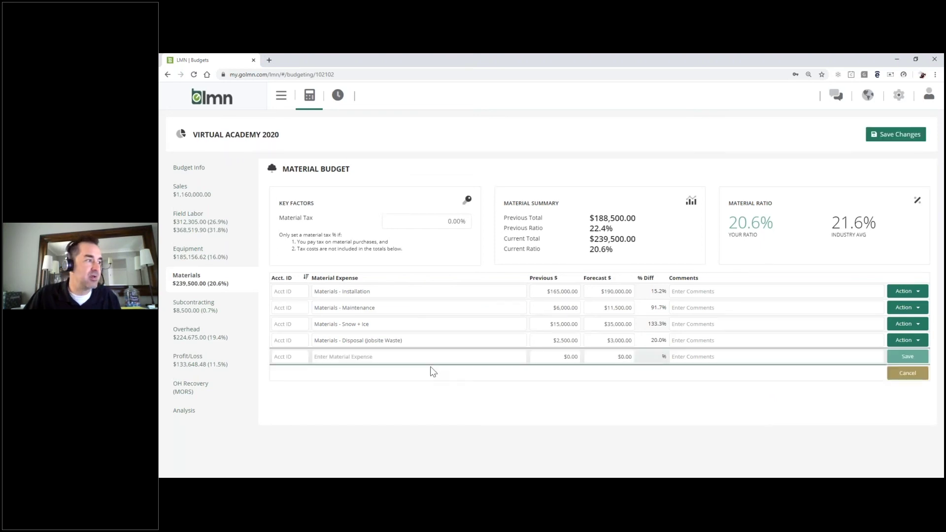
text(Cas)
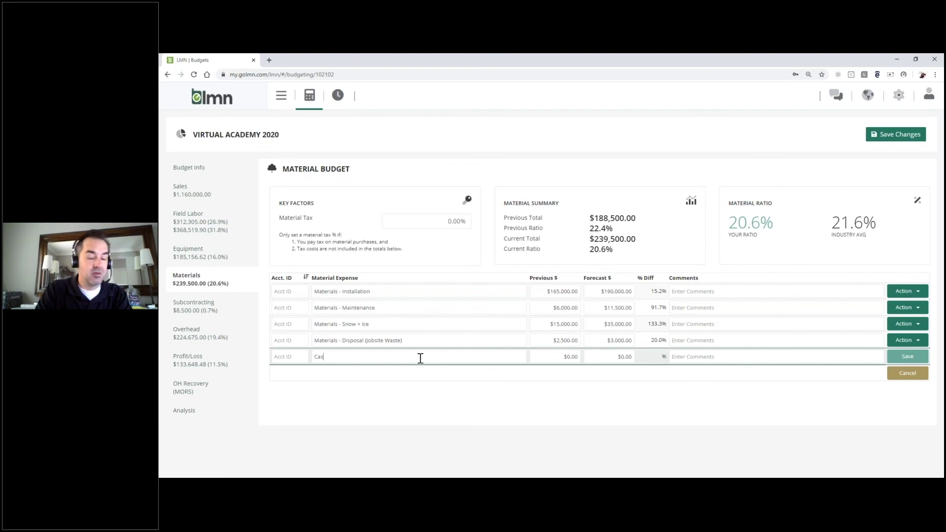
text(h sale mater)
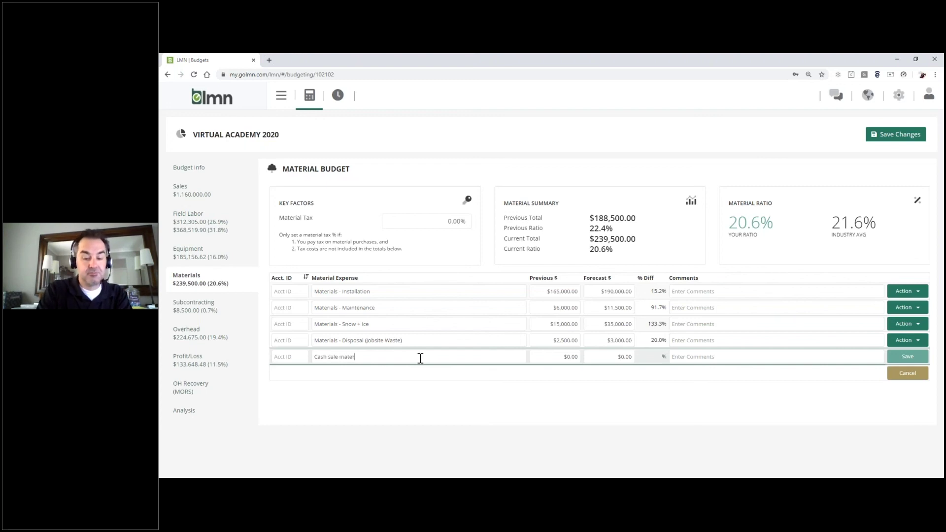
text(ials)
key(Tab)
key(Tab)
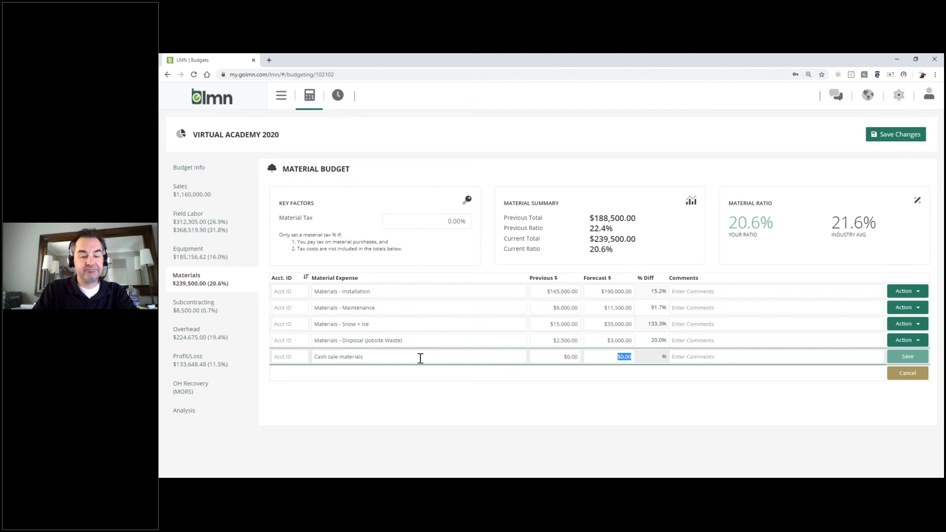
Set the forecast of Cash sale materials to $2,000.00 and save the budget changes.
text(2,)
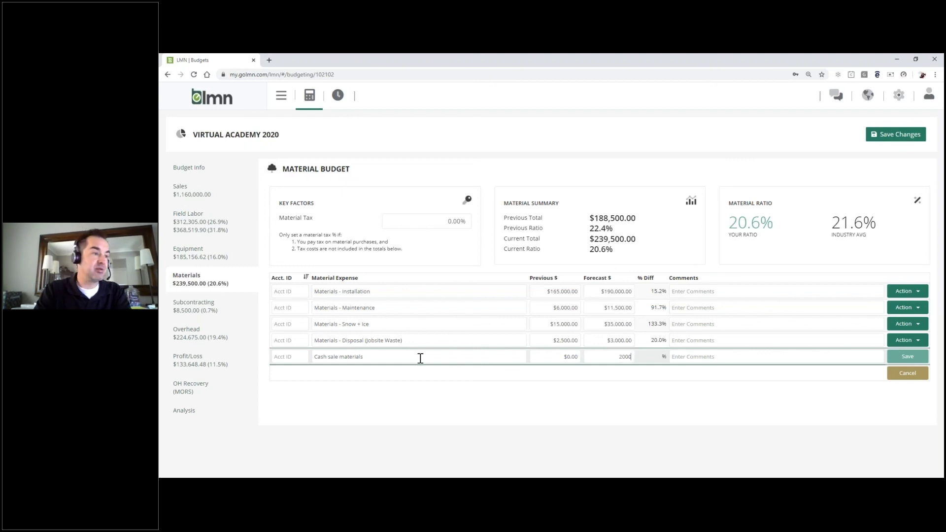
text(000)
key(Tab)
key(Tab)
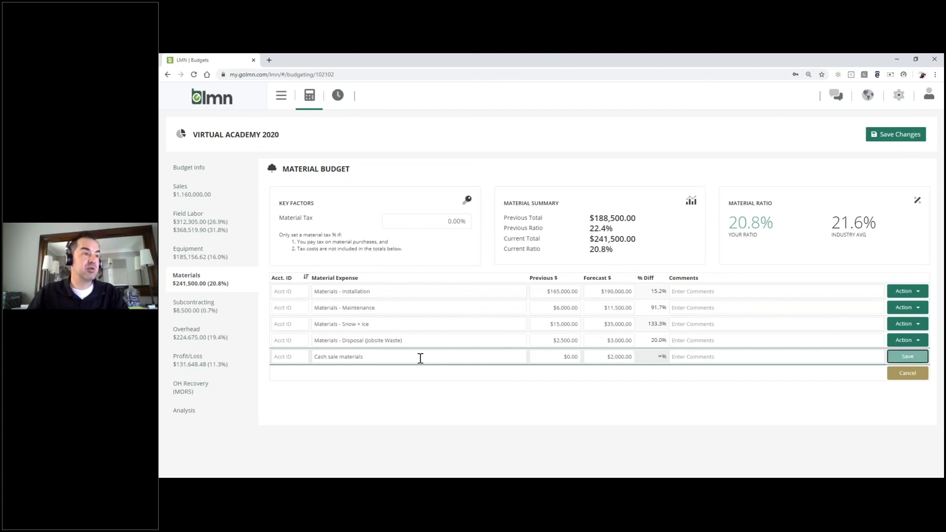
click(702, 383)
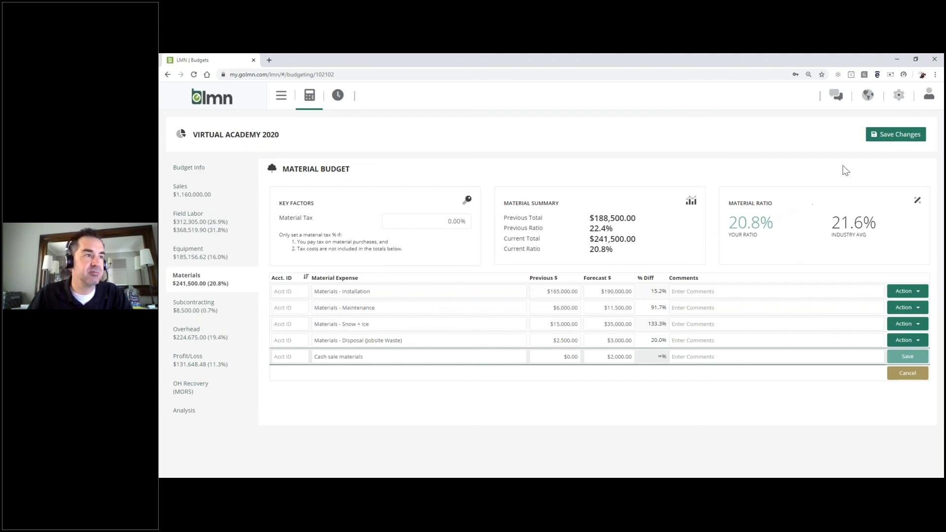
click(884, 140)
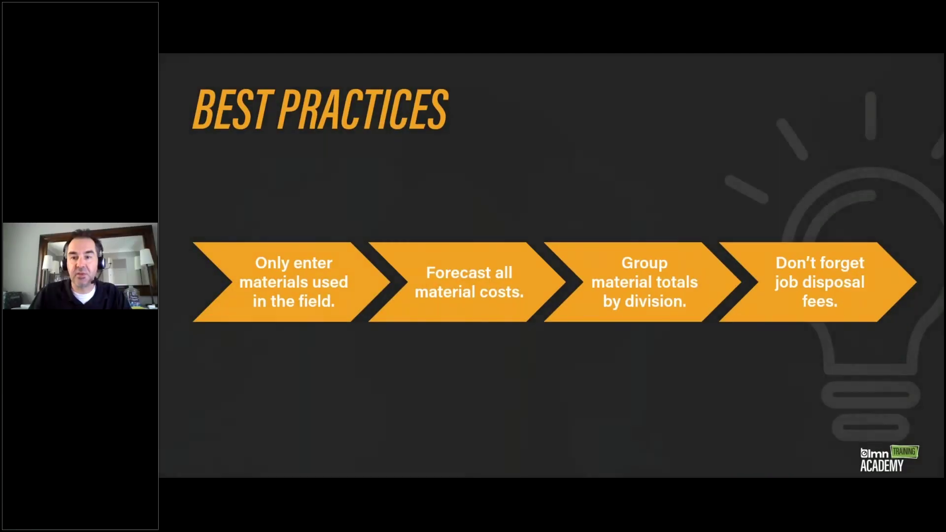
key(Right)
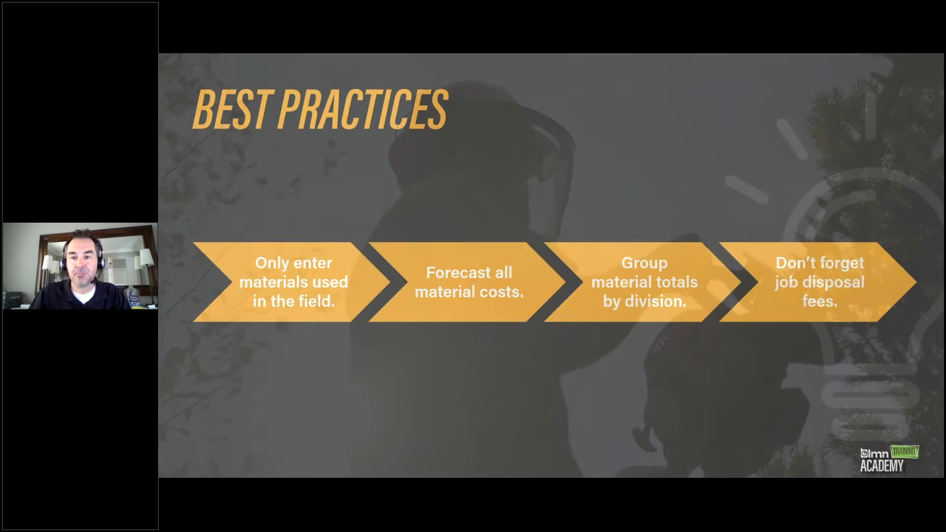
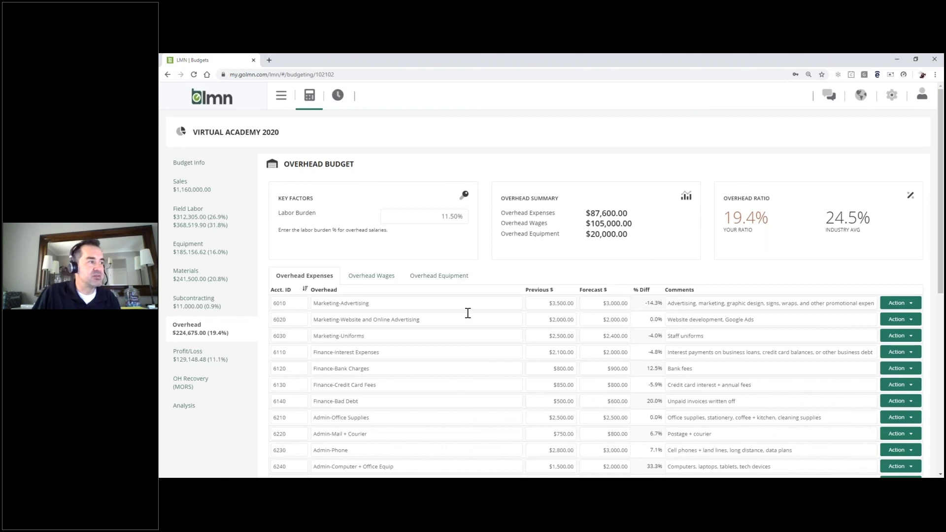
Review the overhead expense accounts and the overhead wages in the overhead budget.
scroll(495, 313, down, 1)
scroll(494, 313, down, 2)
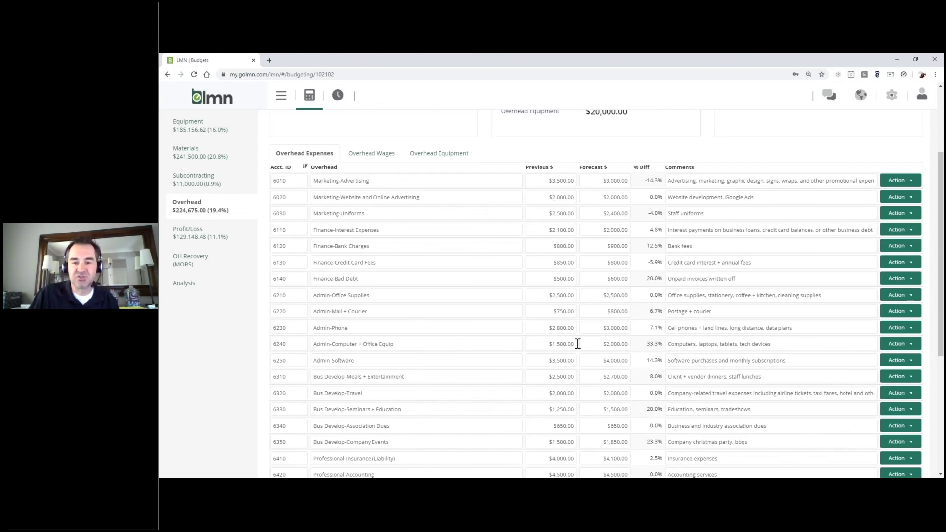
scroll(442, 340, up, 3)
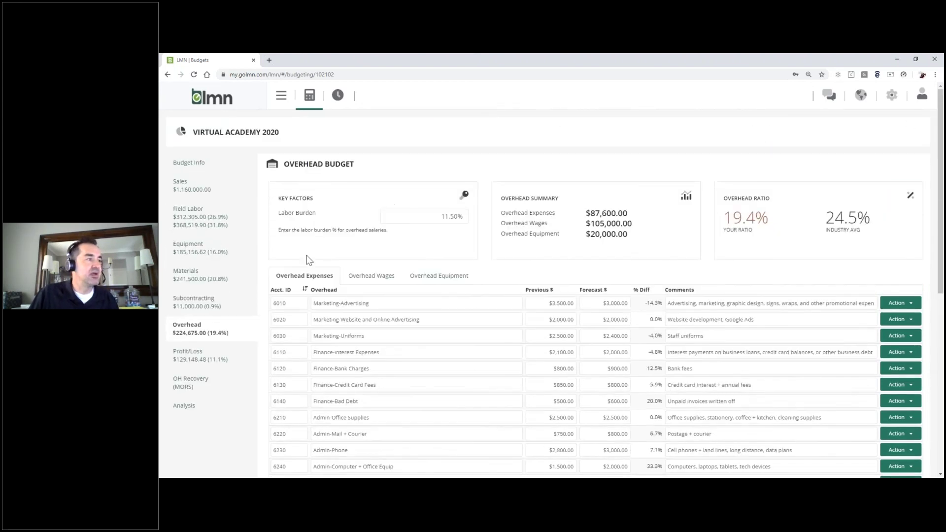
click(376, 277)
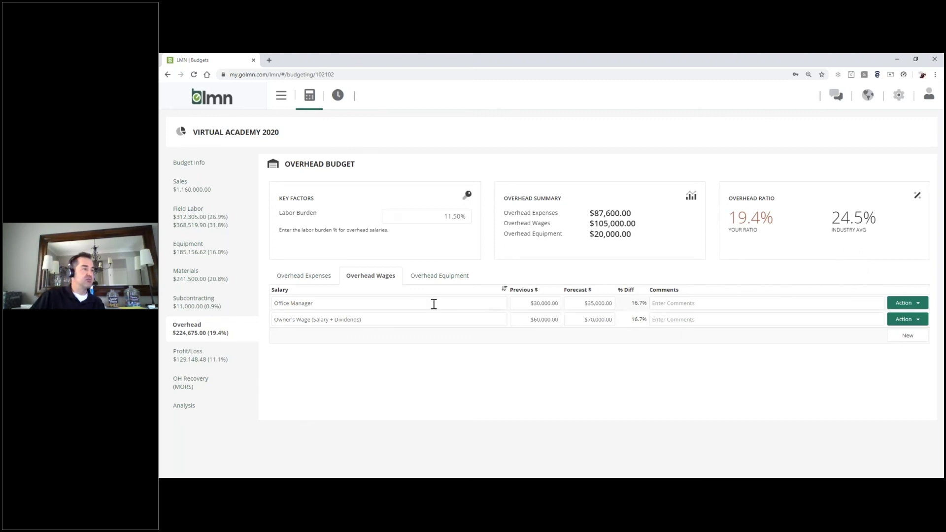
Add an overhead equipment row named Gen Mgr Truck and set its class to Leased.
click(445, 280)
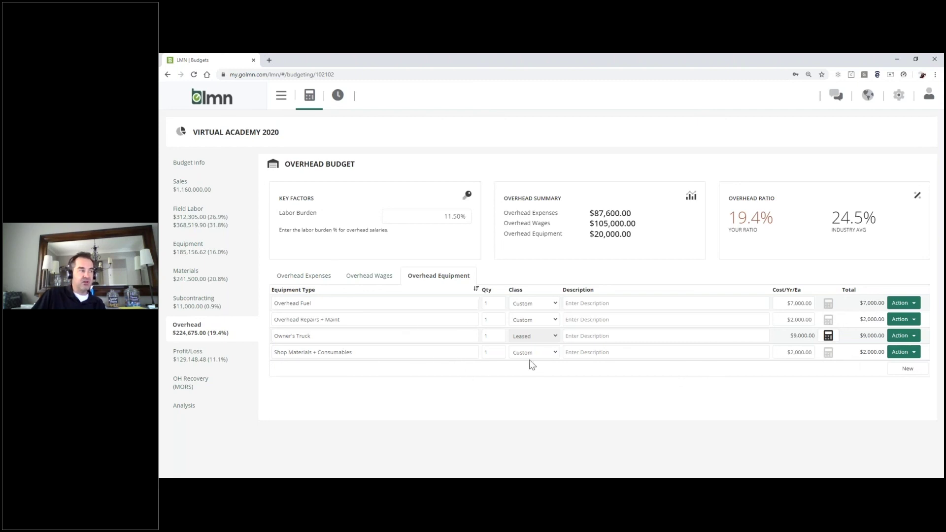
click(907, 371)
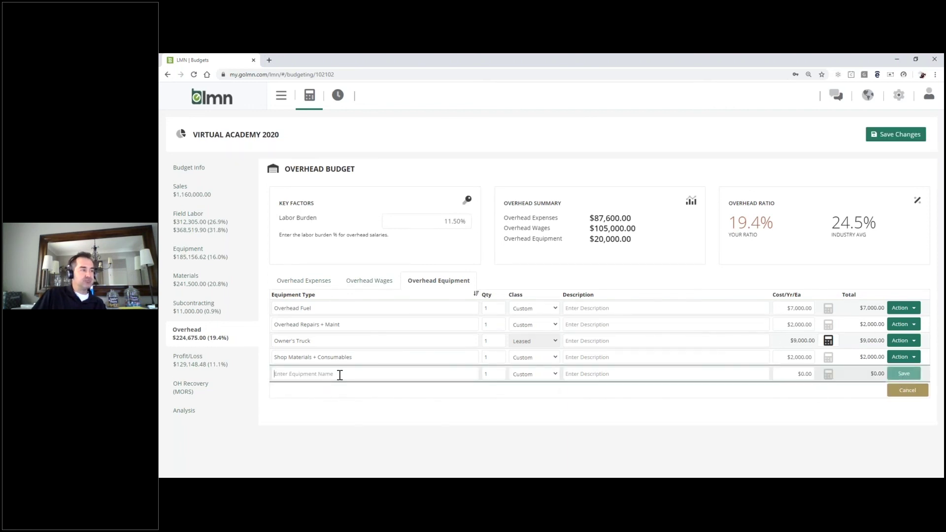
text(Gen M)
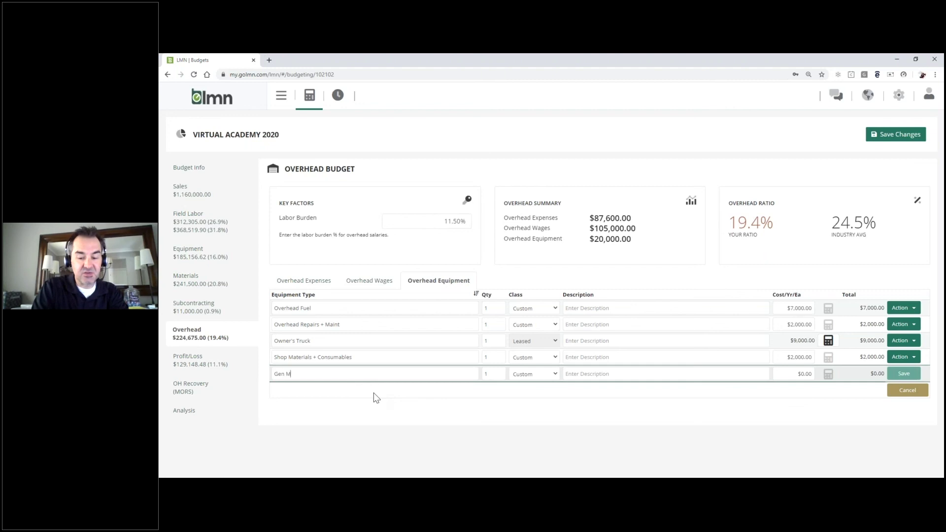
text(gr Truck)
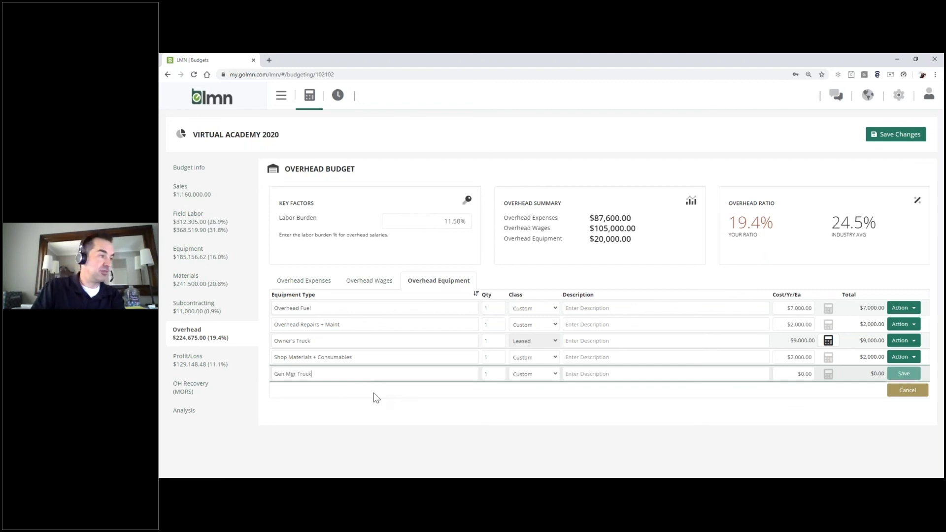
key(Tab)
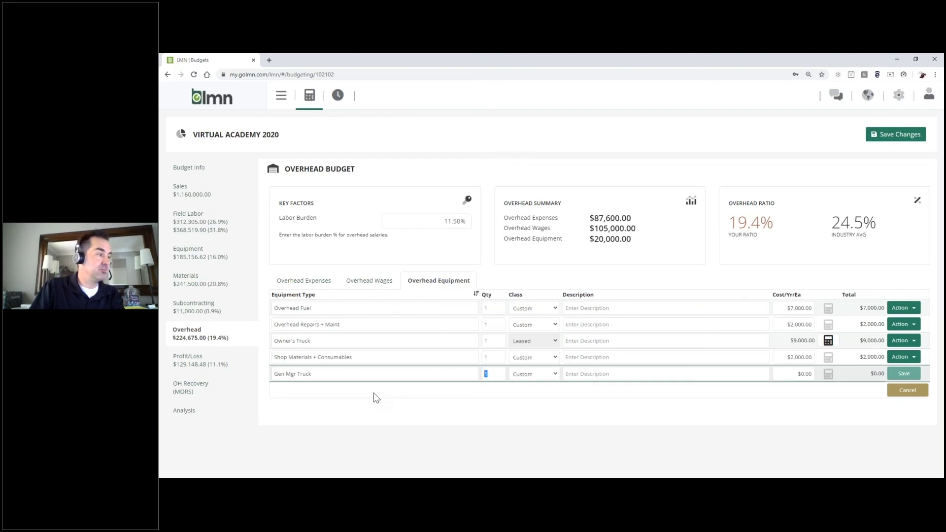
click(532, 375)
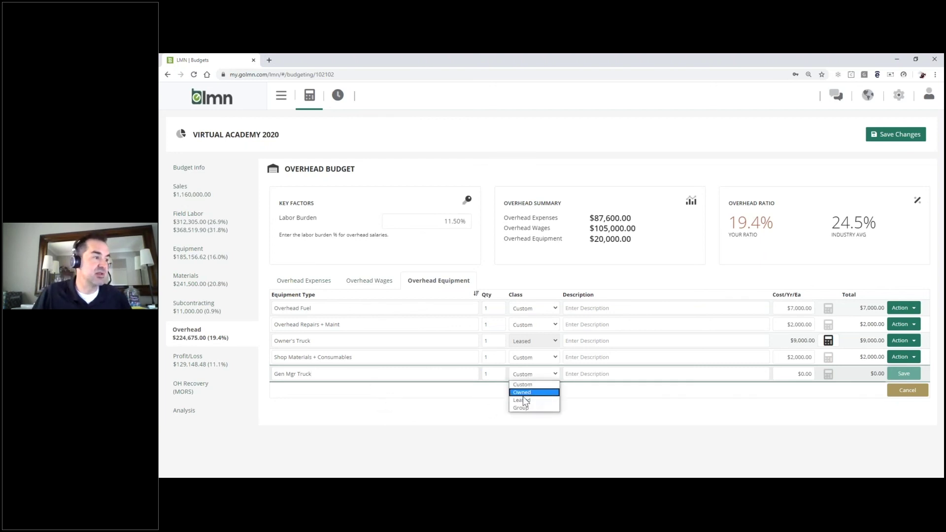
key(Escape)
key(Down)
key(Down)
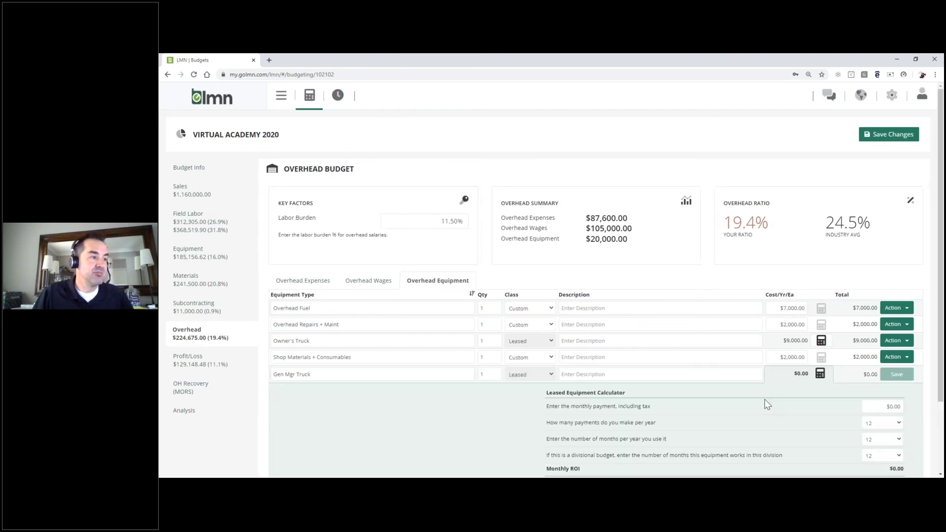
Enter a $250.00 monthly lease payment for the Gen Mgr Truck, keeping 12 payments and 12 months of use, and finish the calculation.
scroll(657, 345, down, 2)
click(886, 324)
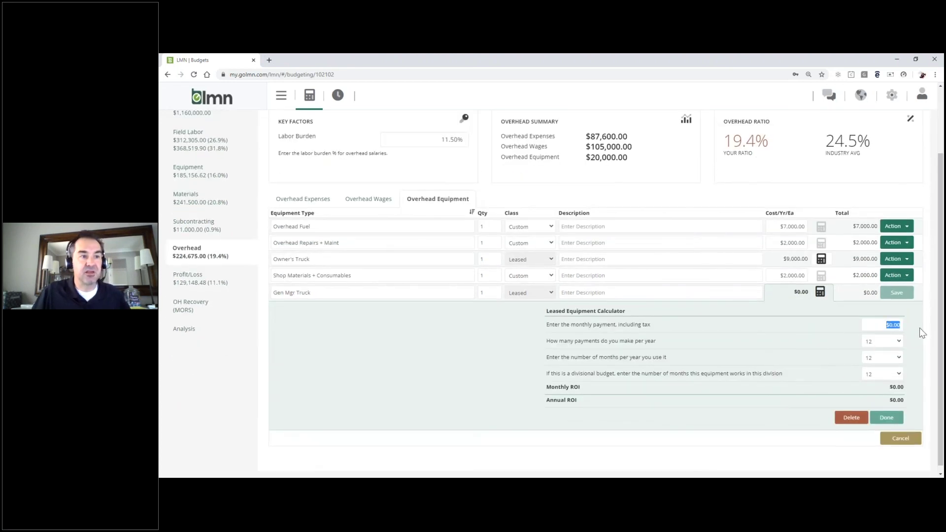
text(250)
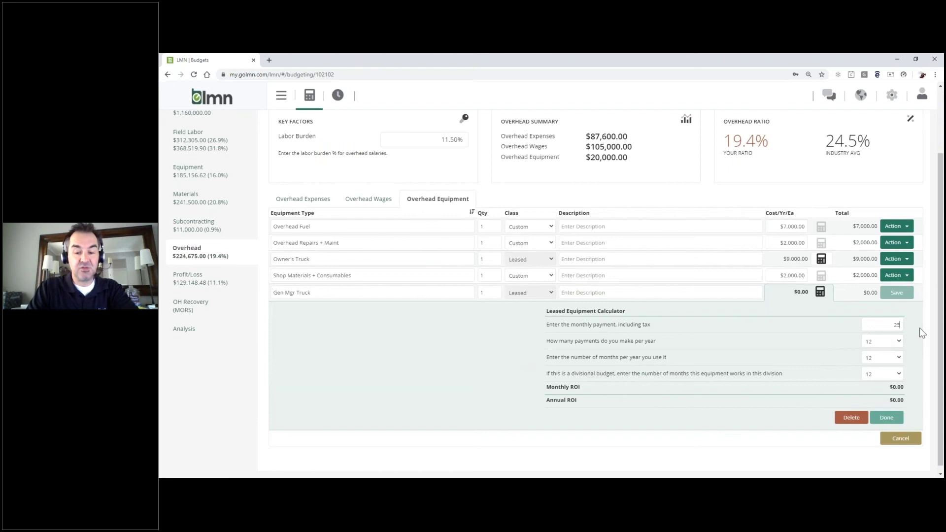
click(875, 343)
click(875, 353)
click(875, 365)
click(876, 367)
click(878, 375)
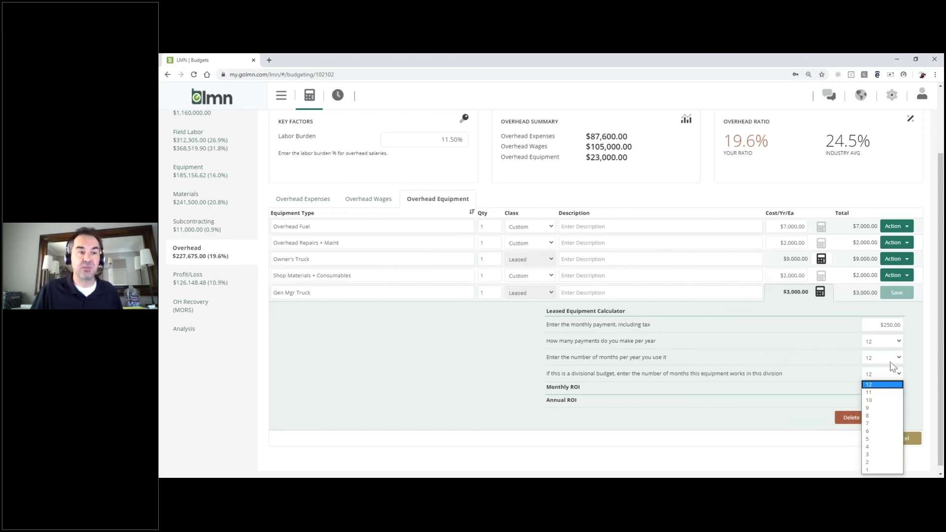
click(820, 379)
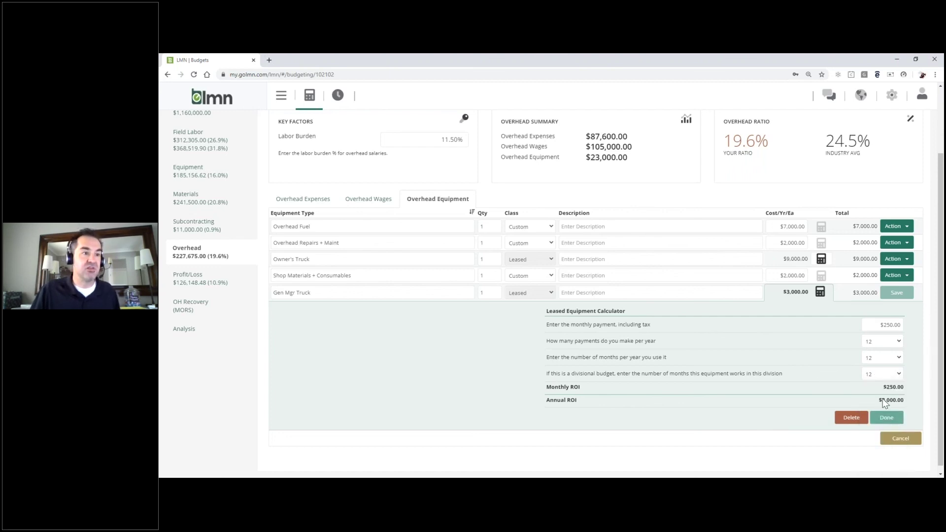
click(886, 418)
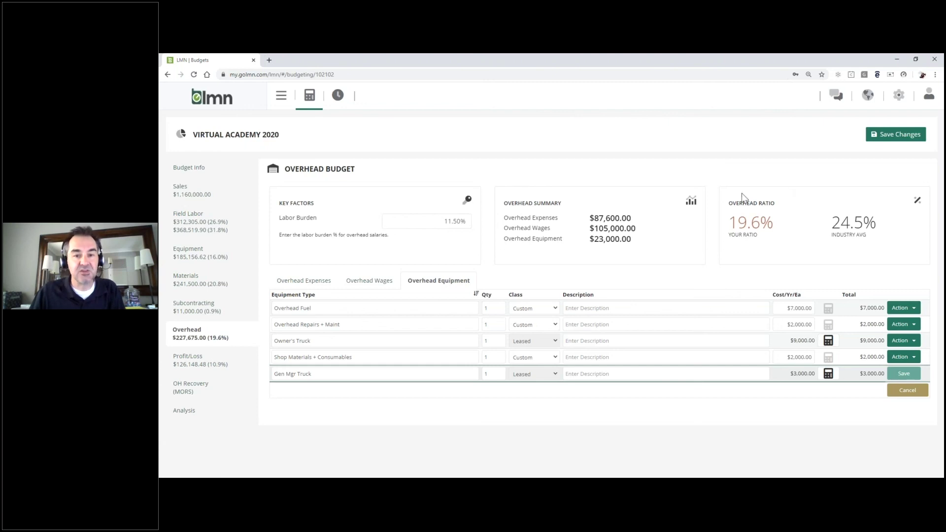
Set the Gen Mgr Truck quantity to 2 and check the yearly Overhead Fuel cost.
click(489, 374)
text(2)
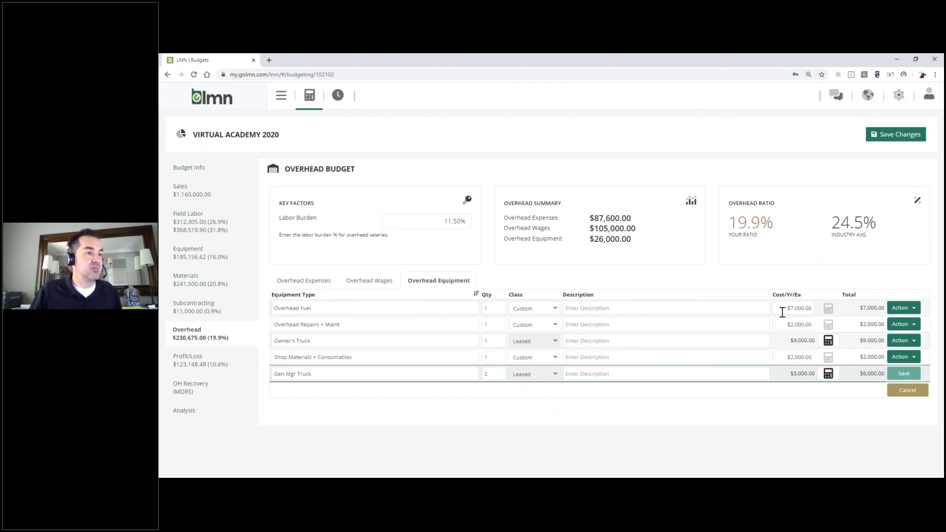
double_click(815, 308)
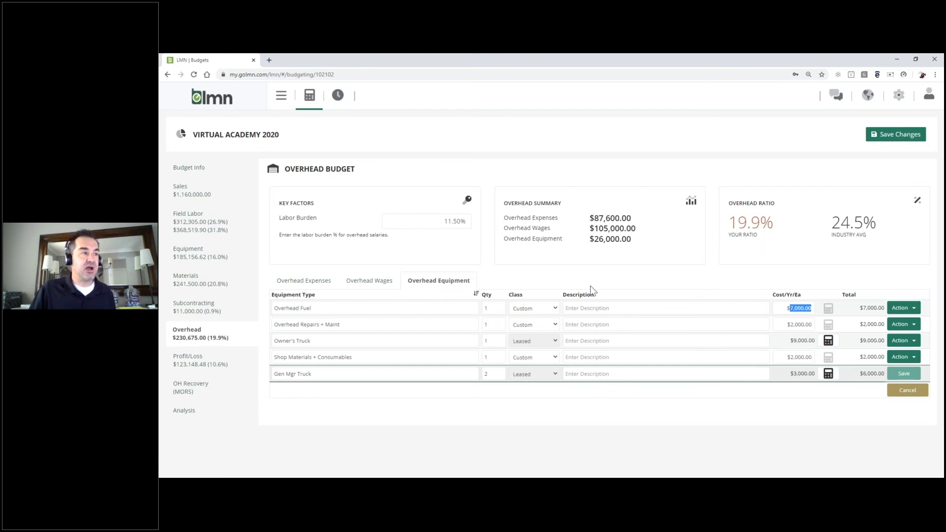
Add an overhead wage named Gen Mgr with $35,000.00 as the previous amount and $40,000.00 as the forecast.
click(371, 286)
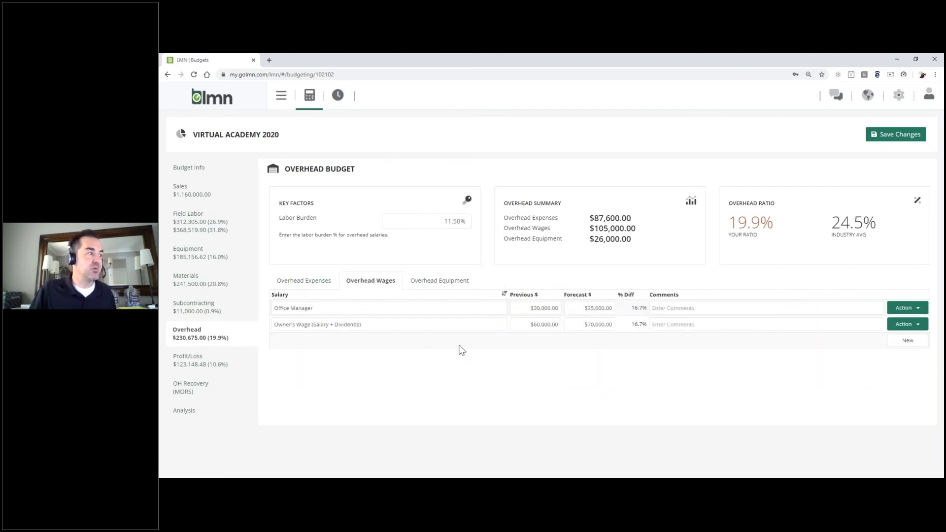
click(907, 340)
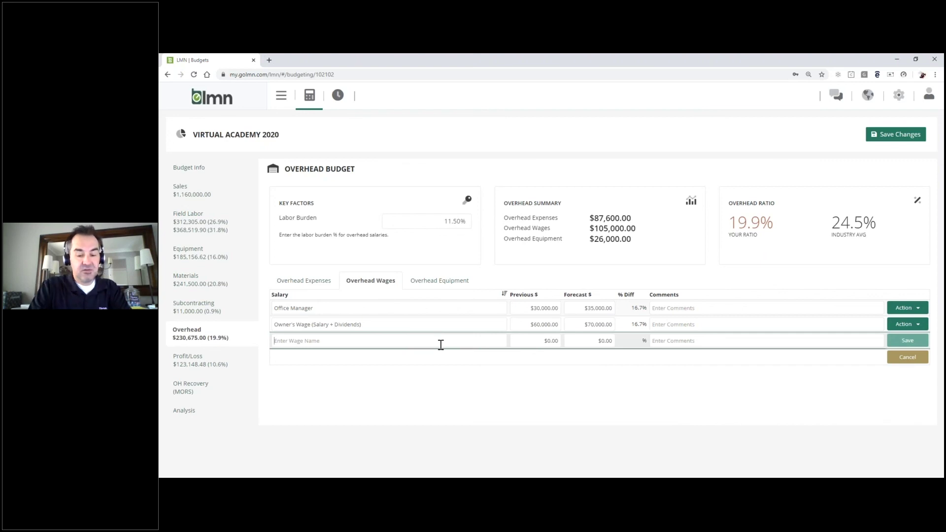
text(Gen Mgr)
key(Tab)
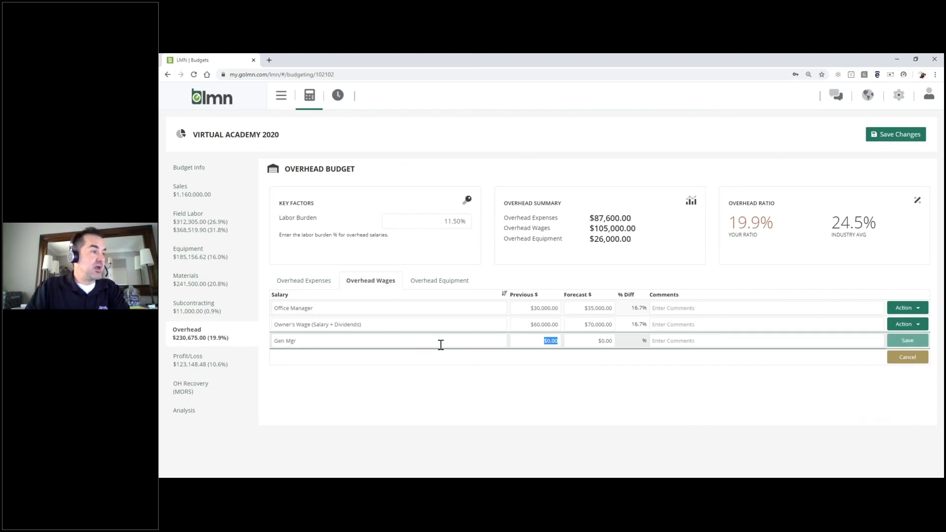
text(35000)
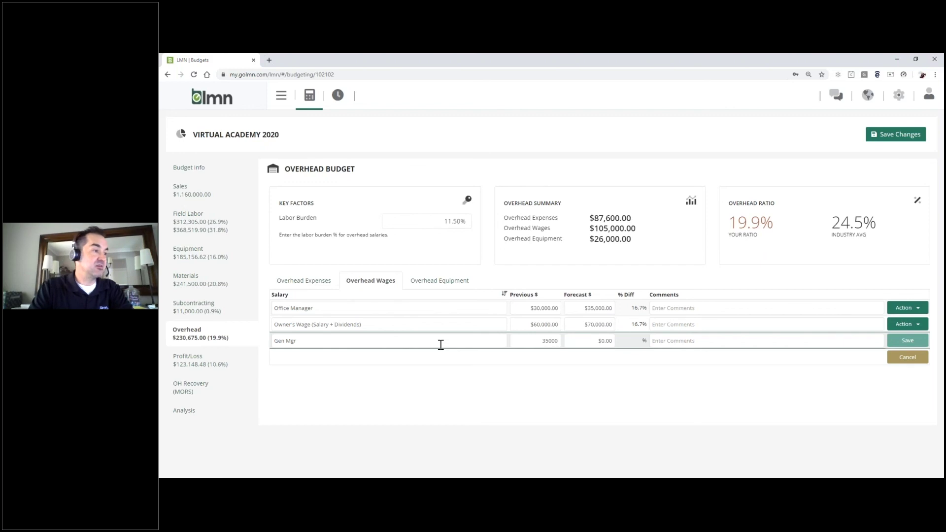
key(Tab)
text(4000)
key(Tab)
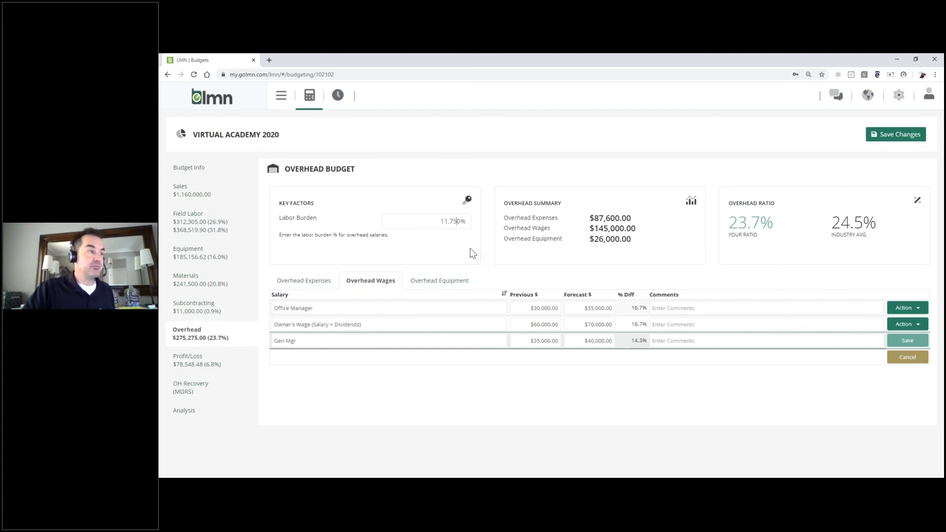
Set the overhead labor burden to 11.75% and save the budget changes.
click(485, 255)
click(894, 134)
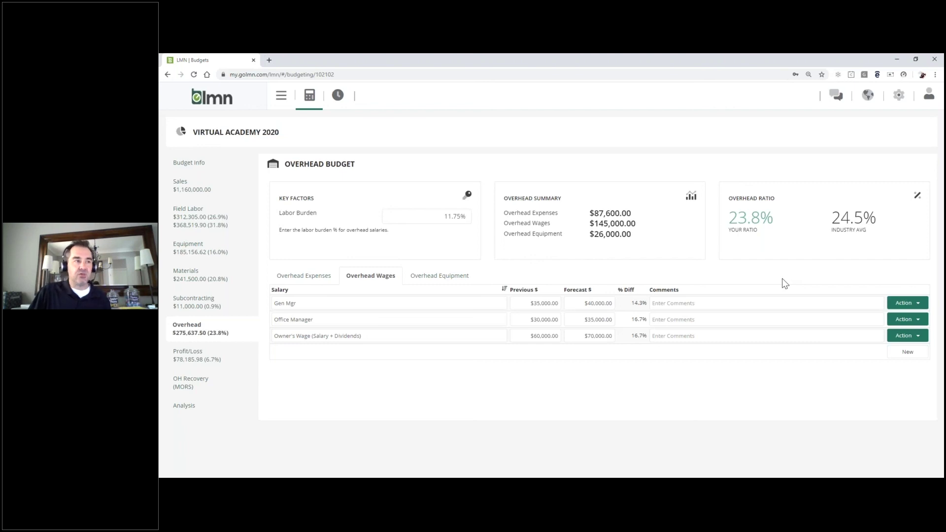
Review the Profit & Loss summary, including sales revenue, cost of goods sold, overhead and gross profit.
click(197, 355)
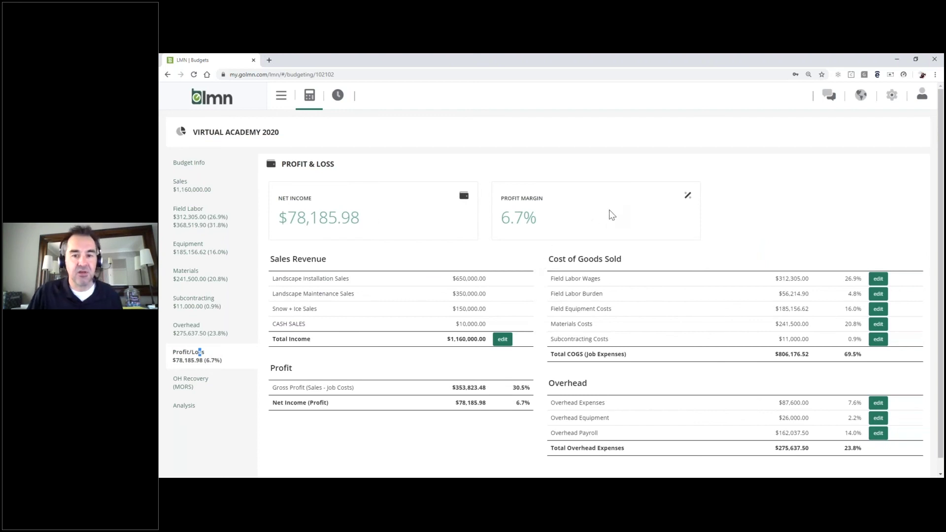
scroll(776, 227, down, 1)
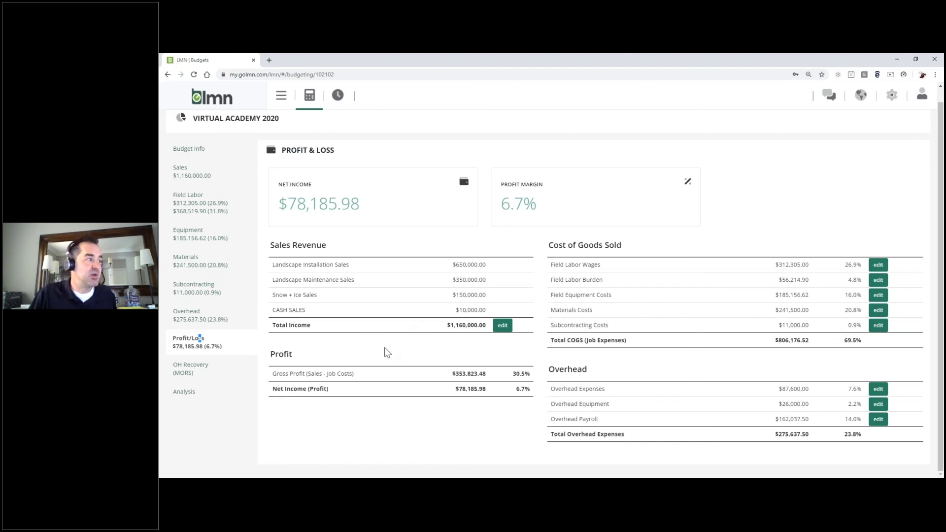
drag(455, 374, 484, 374)
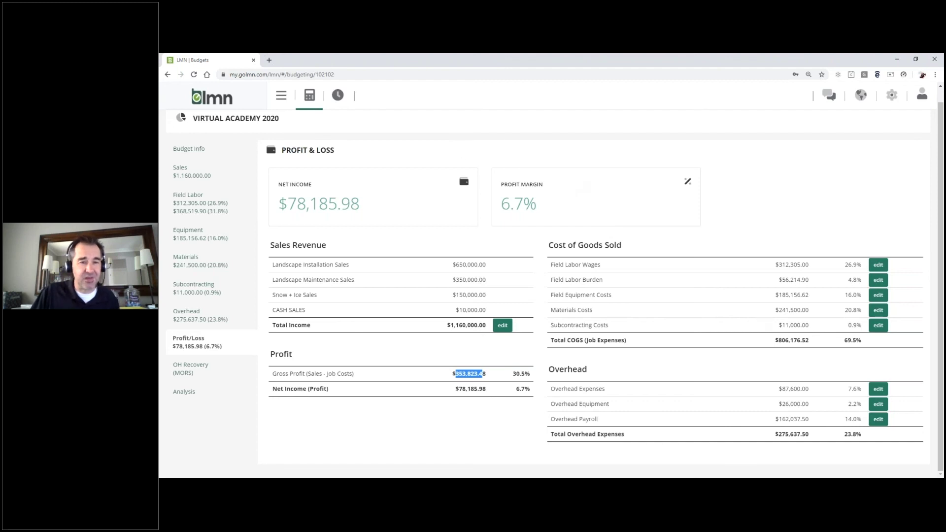
key(alt+Tab)
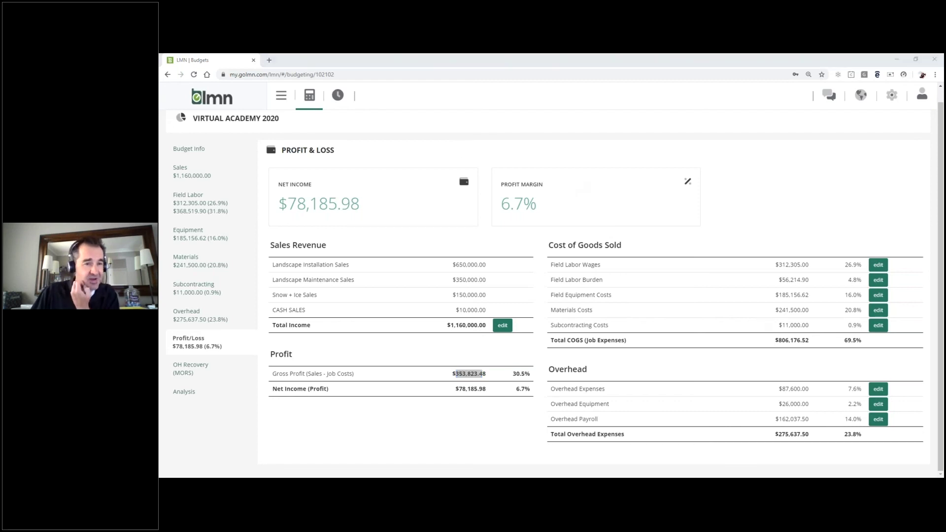